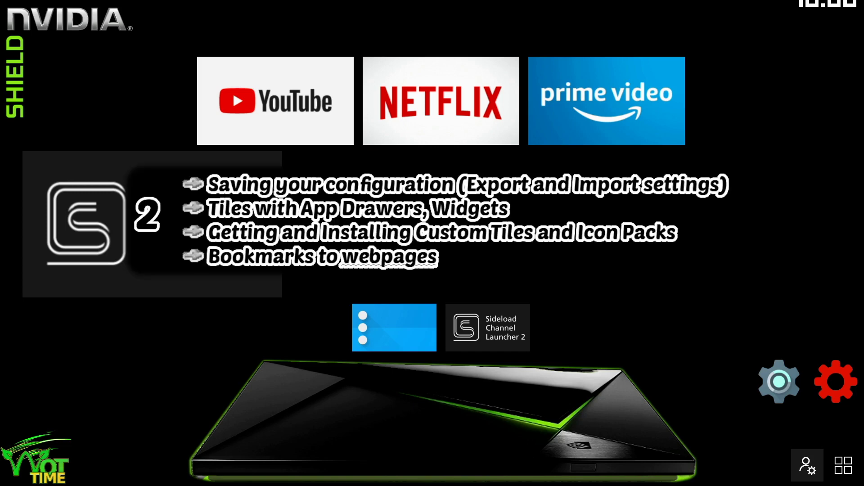
Export the tile configuration to a backup .db file through App settings > Import/export configuration.
key(Return)
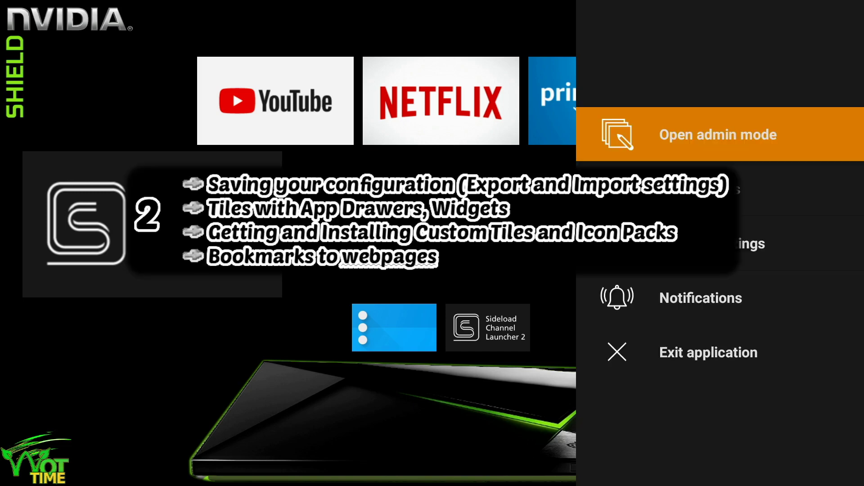
key(Down)
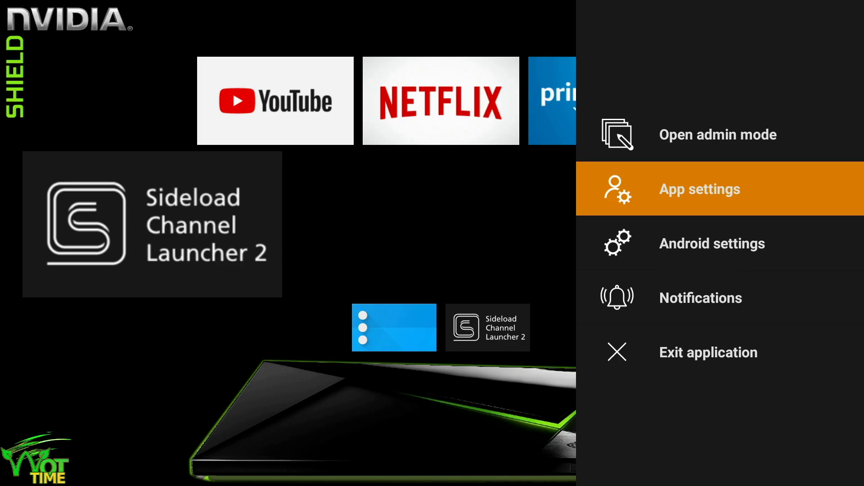
key(Return)
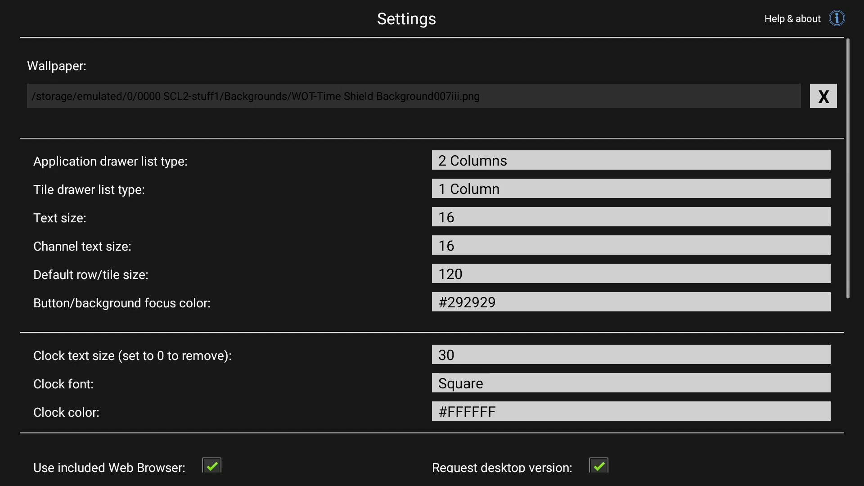
key(Down)
key(Down)
key(Down)
key(Down)
key(Down)
key(Down)
key(Down)
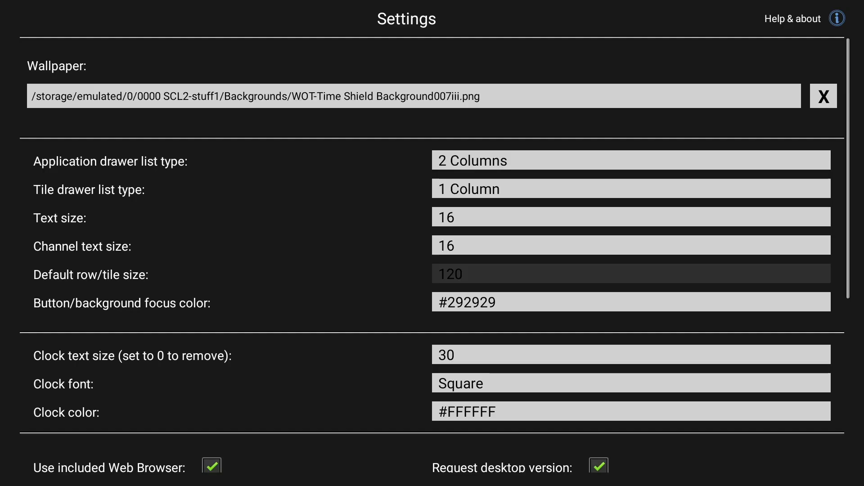
key(Down)
key(Down)
key(Down)
key(Down)
key(Down)
key(Down)
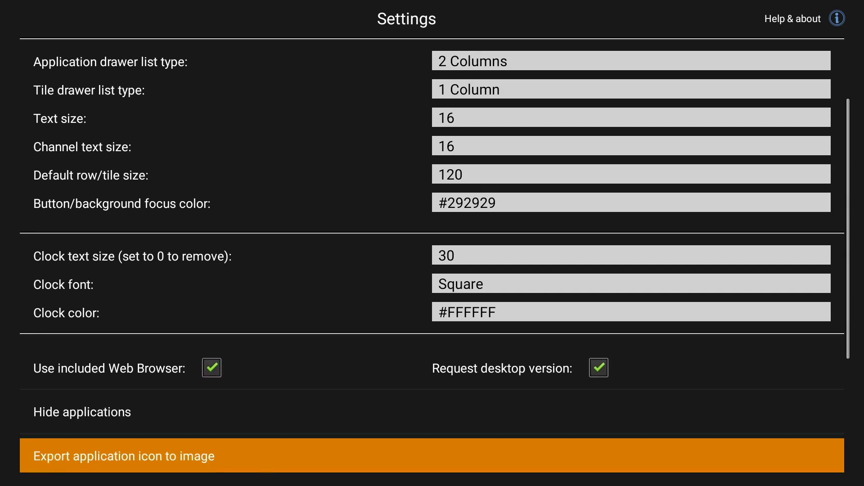
key(Down)
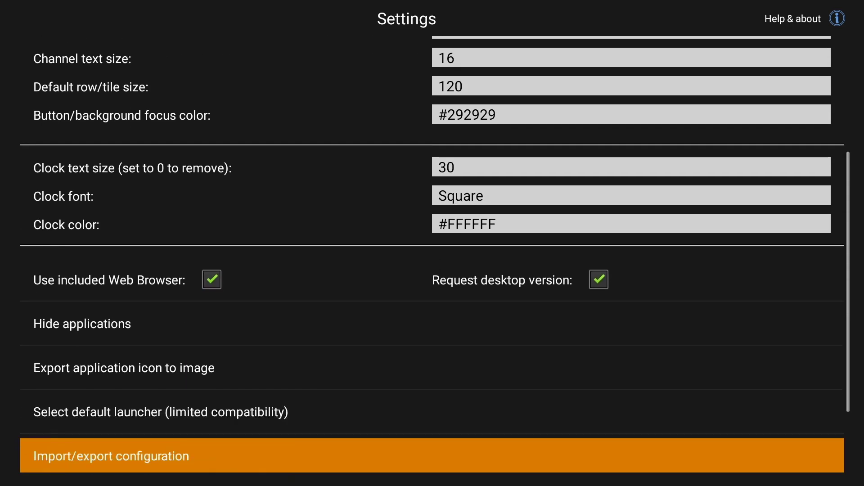
key(Return)
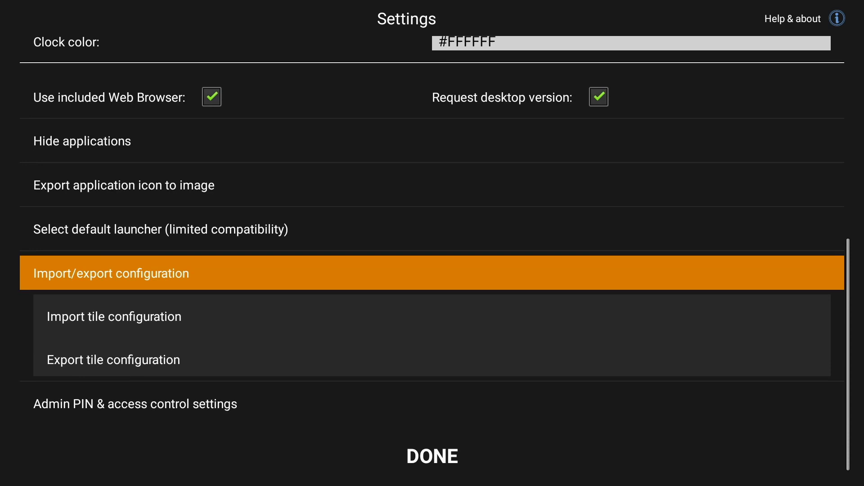
key(Down)
key(Down)
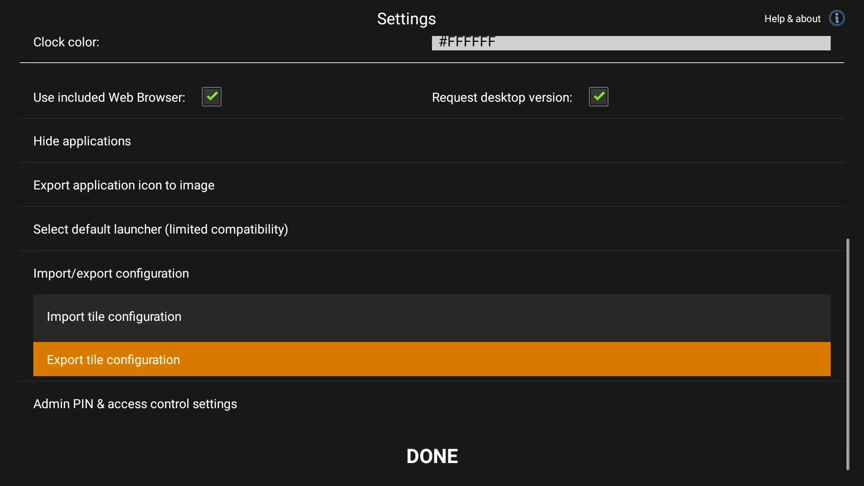
key(Return)
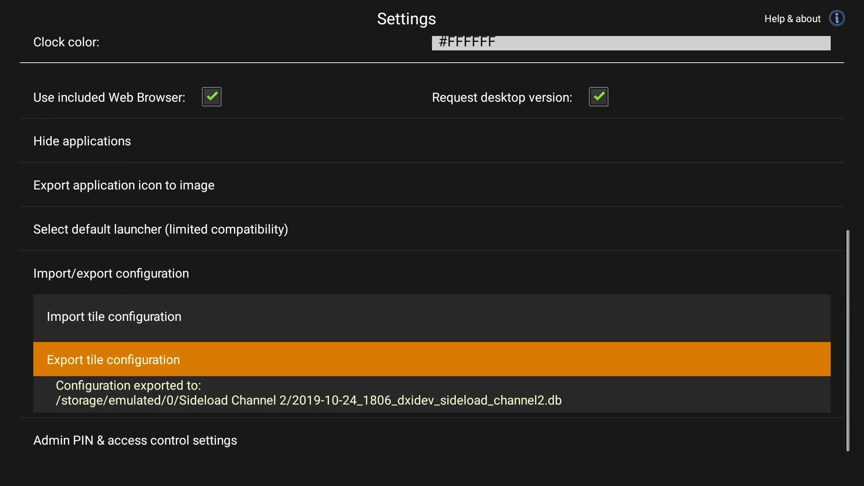
Return home, then start Import tile configuration from App settings > Import/export configuration.
key(Escape)
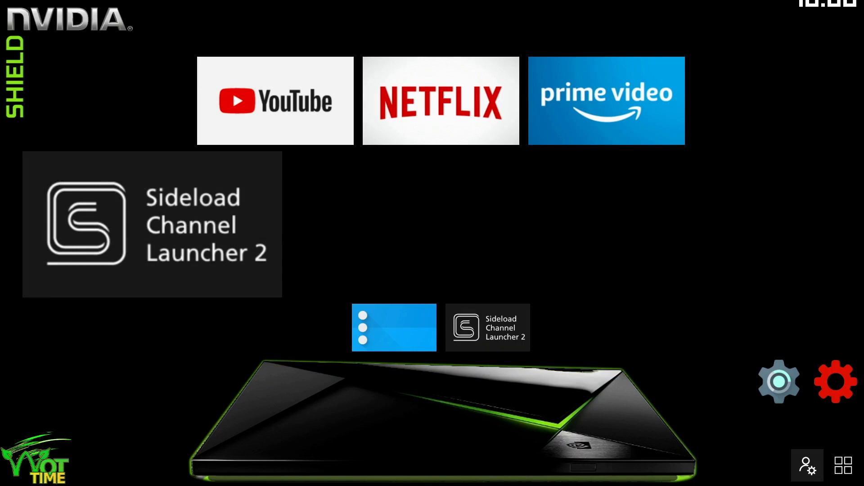
key(Menu)
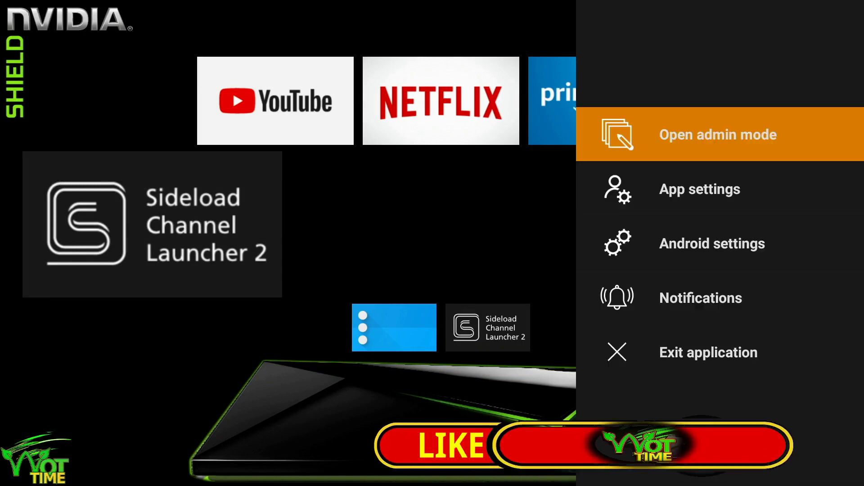
key(Down)
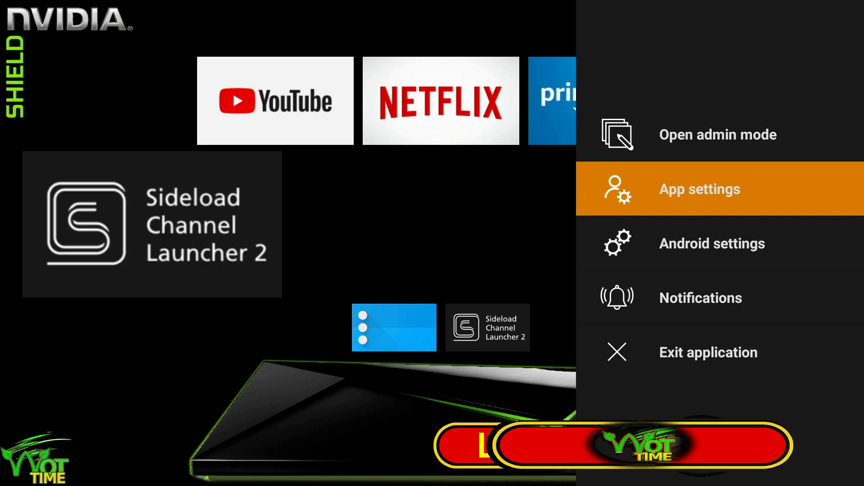
key(Return)
key(Down)
key(Down)
key(Down)
key(Down)
key(Down)
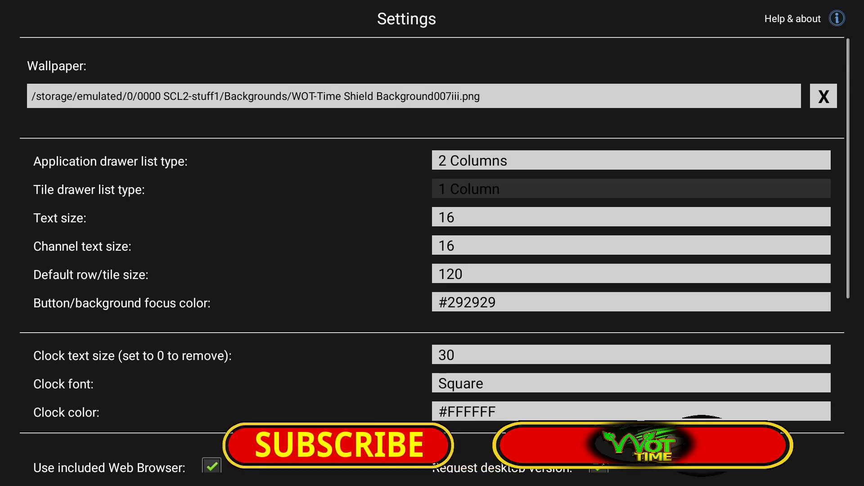
key(Down)
key(Down)
key(Down)
key(Down)
key(Down)
key(Down)
key(Down)
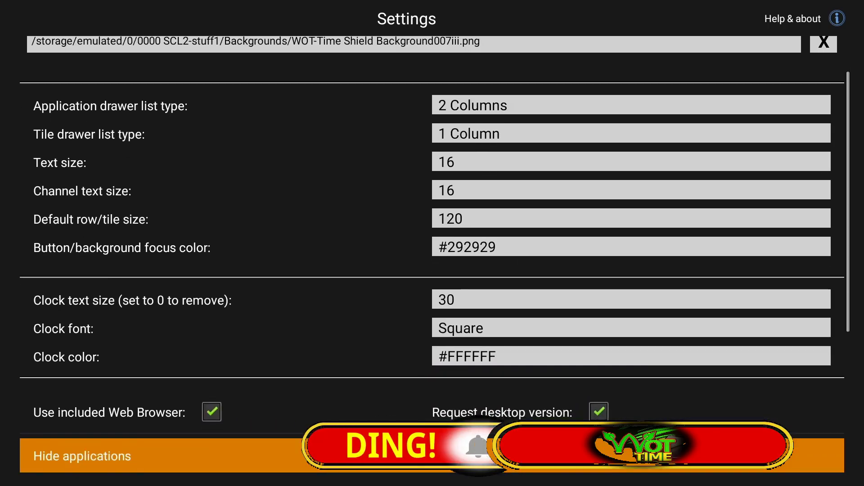
key(Down)
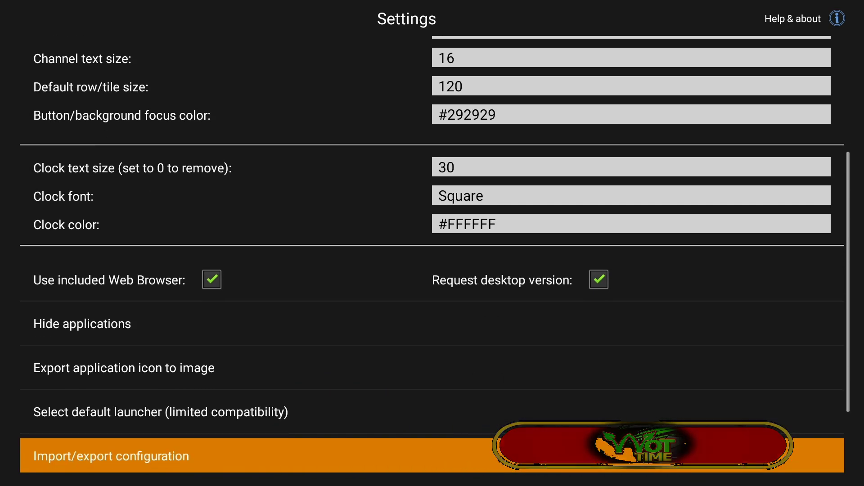
key(Return)
key(Down)
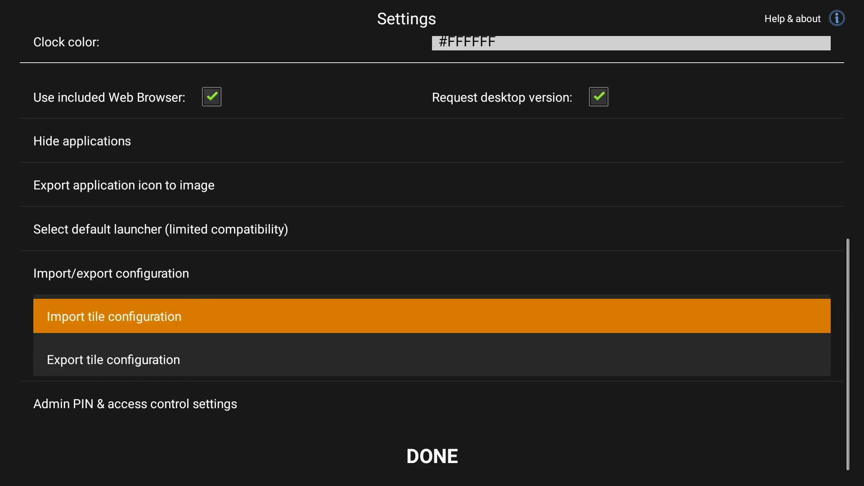
key(Return)
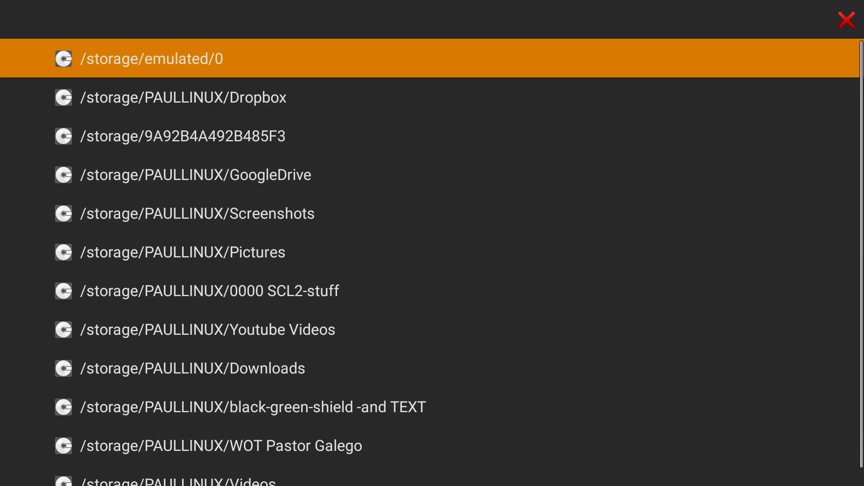
Browse internal storage to the Sideload Channel 2 folder and scroll through the dated .db backups.
key(Return)
key(Down)
key(Down)
key(Down)
key(Down)
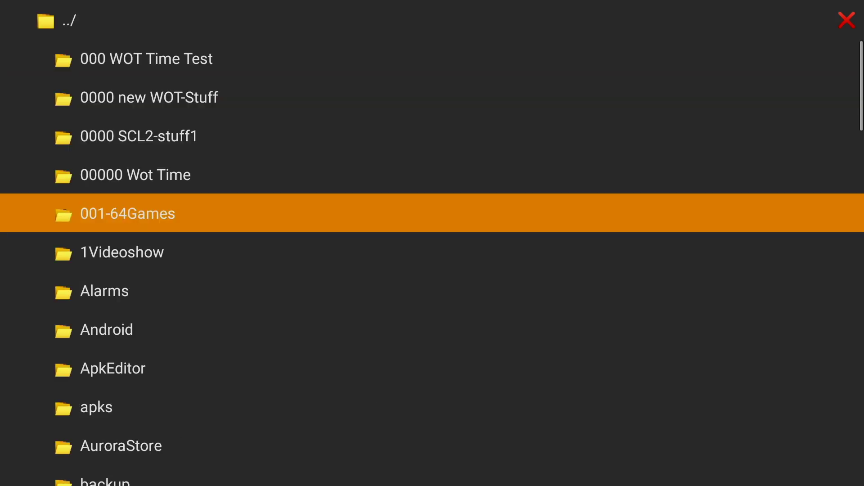
key(Down)
key(Down)
key(Down)
key(Down)
key(Down)
key(Down)
key(Down)
key(Down)
key(Down)
key(Down)
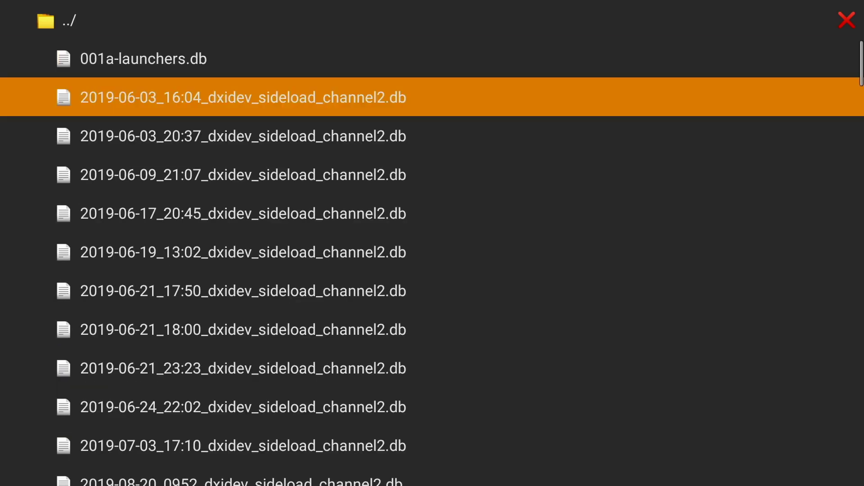
key(Down)
key(Down)
key(Down)
key(Down)
key(Down)
key(Down)
key(Down)
key(Down)
key(Down)
key(Down)
key(Down)
key(Down)
key(Down)
key(Down)
key(Down)
key(Down)
key(Down)
key(Down)
key(Down)
key(Down)
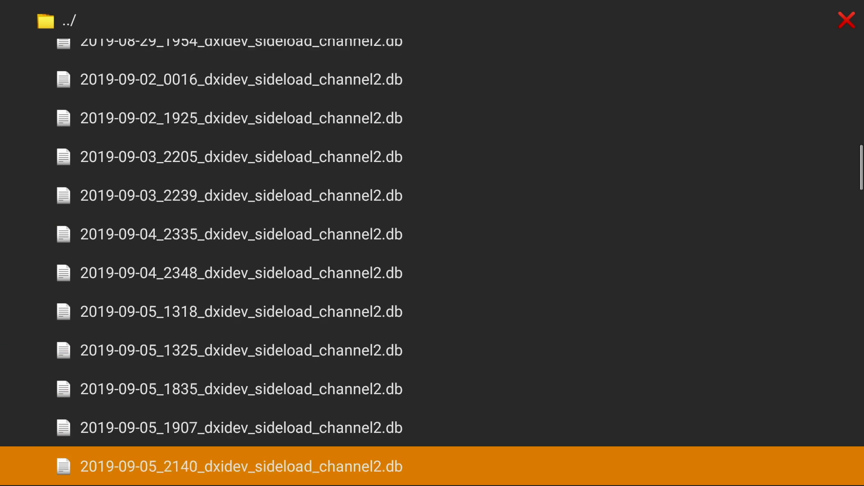
key(Down)
key(Down)
key(Down)
key(Down)
key(Down)
key(Down)
key(Down)
key(Down)
key(Down)
key(Down)
key(Down)
key(Down)
key(Down)
key(Down)
key(Down)
key(Down)
key(Down)
key(Down)
key(Down)
key(Down)
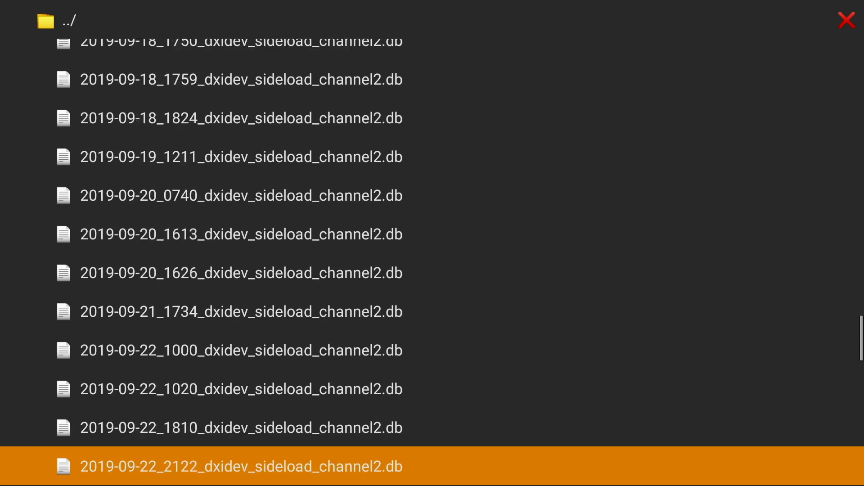
key(Down)
key(Down)
key(Down)
key(Down)
key(Down)
key(Down)
key(Down)
key(Down)
key(Down)
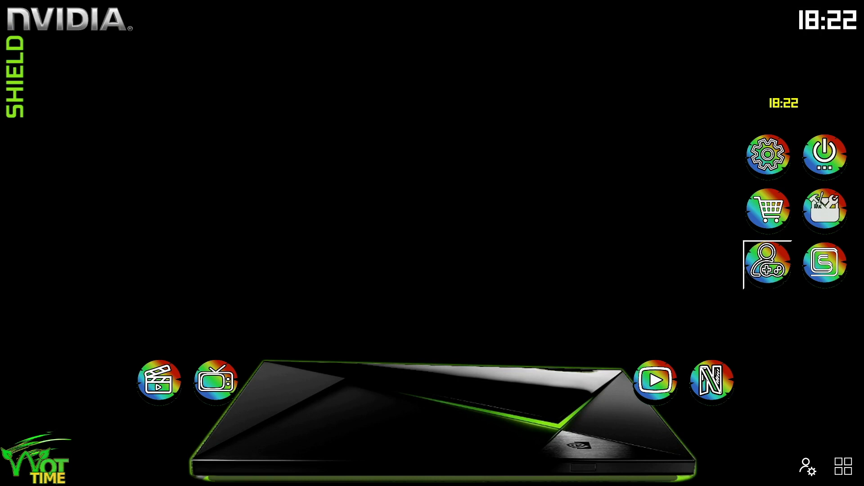
key(Right)
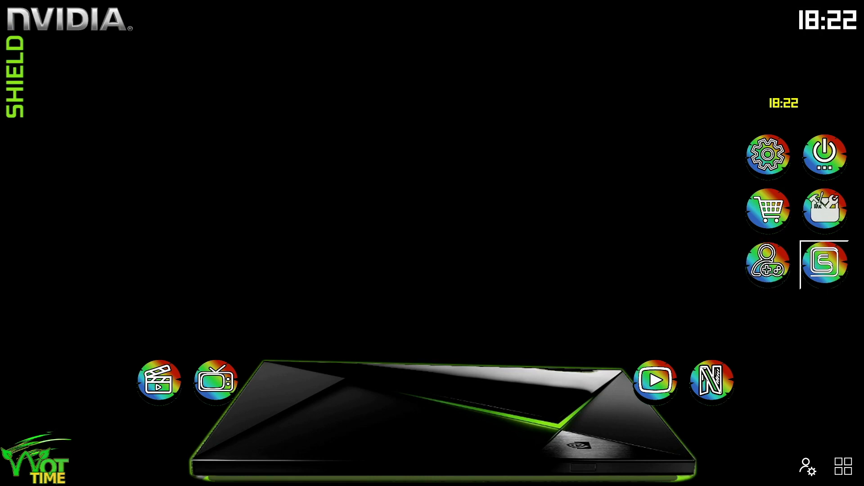
key(Up)
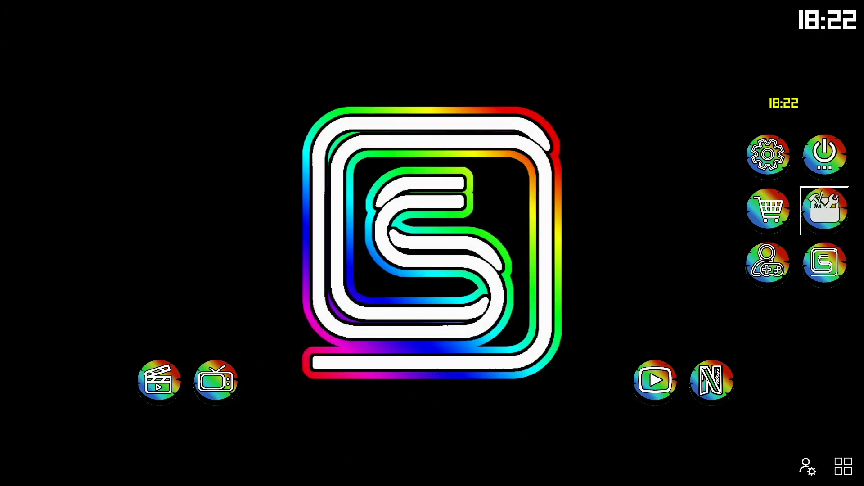
key(Up)
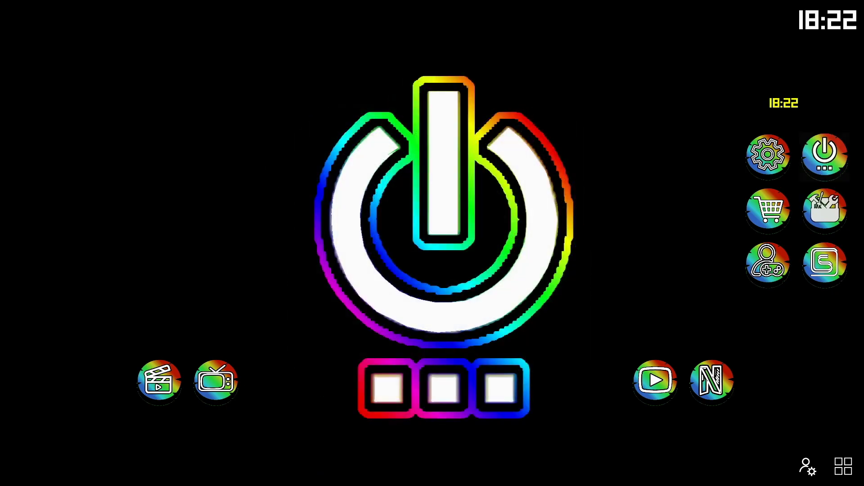
key(Return)
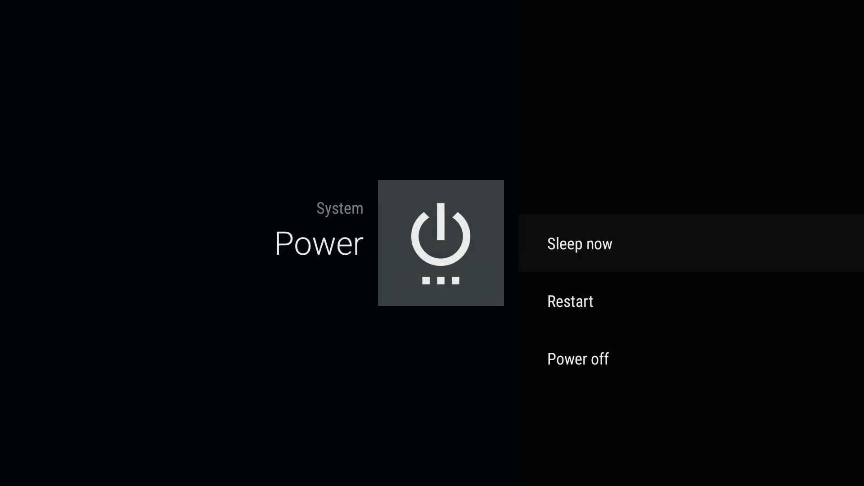
key(Escape)
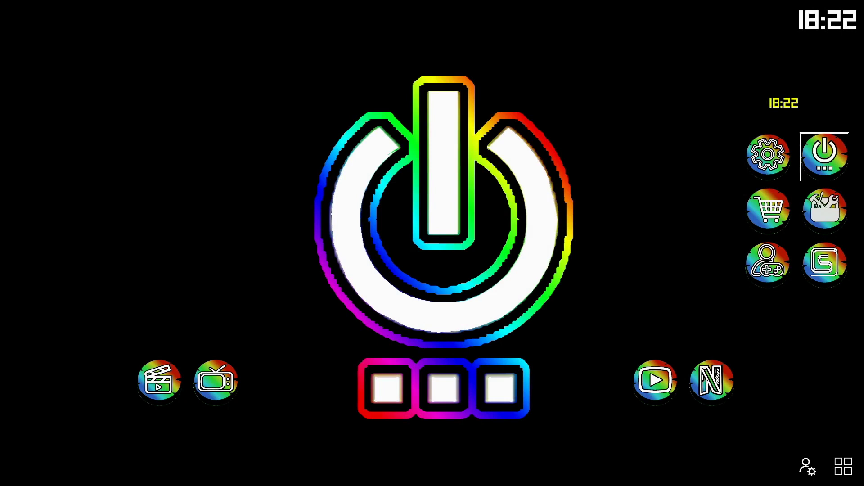
key(Down)
key(Down)
key(Down)
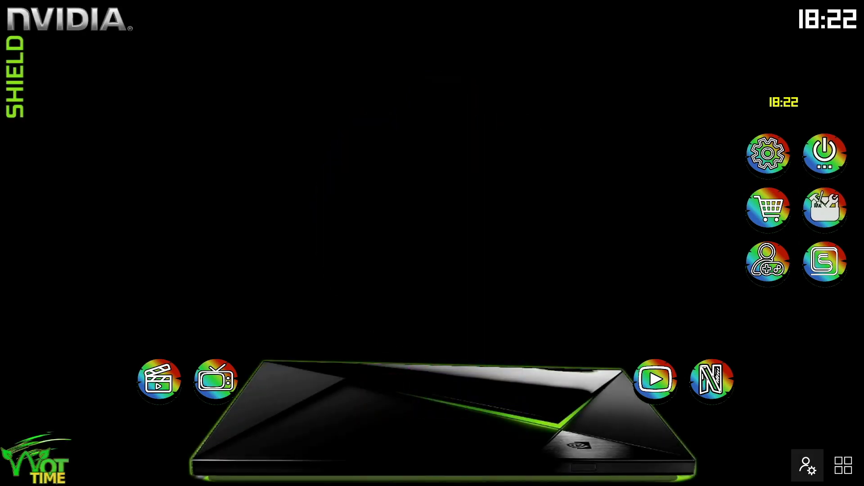
Start Import tile configuration from the launcher's App settings.
key(Return)
key(Down)
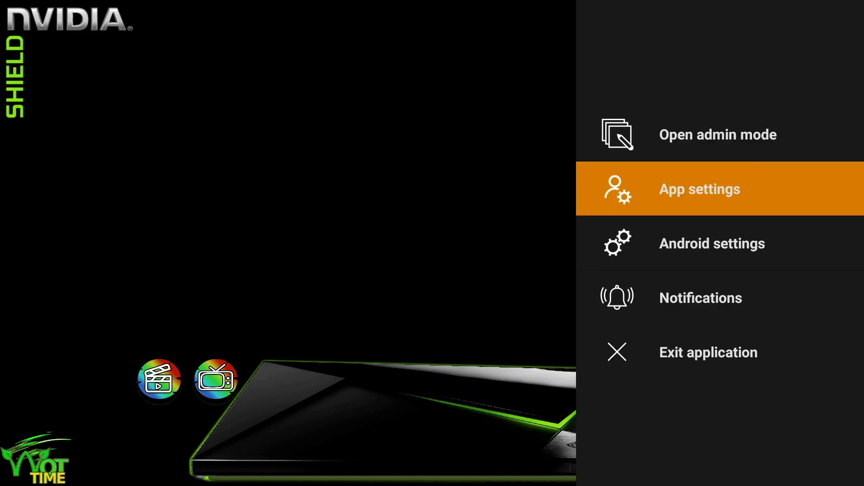
key(Return)
key(Down)
key(Down)
key(Down)
key(Down)
key(Down)
key(Down)
key(Down)
key(Down)
key(Down)
key(Down)
key(Down)
key(Down)
key(Down)
key(Down)
key(Down)
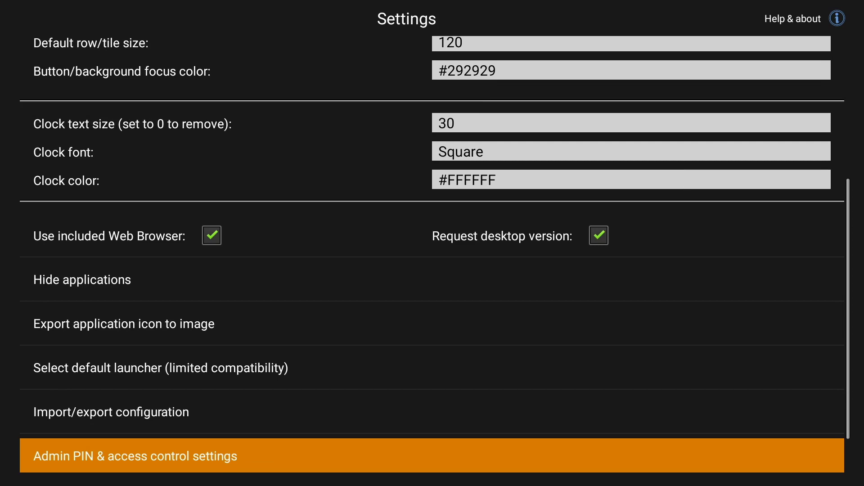
key(Up)
key(Return)
key(Down)
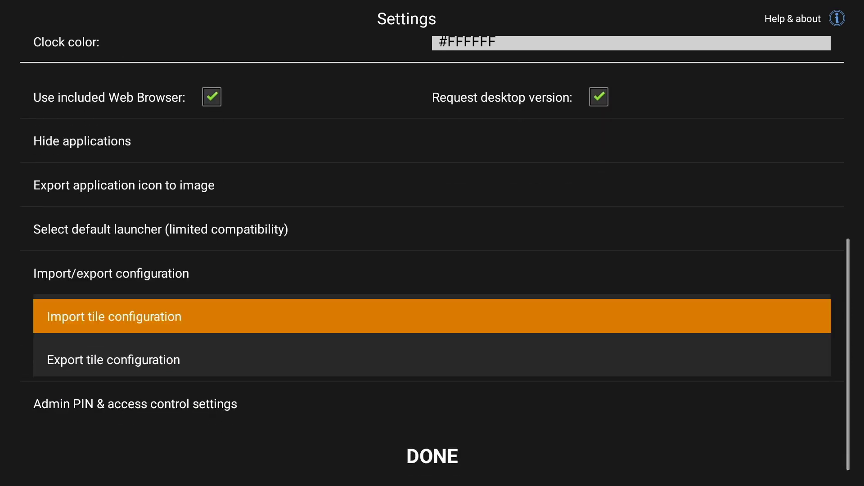
key(Return)
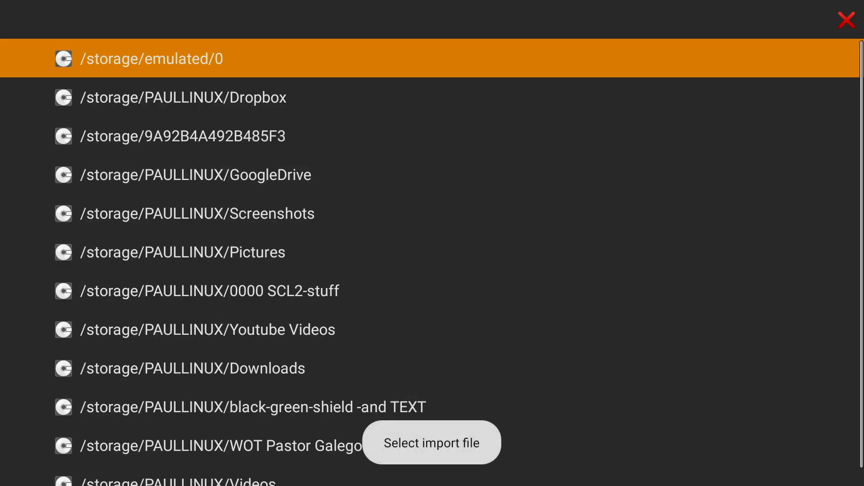
Restore the newest .db backup from /storage/emulated/0/Sideload Channel 2 and open the launcher's main menu.
key(Return)
key(Down)
key(Down)
key(Down)
key(Down)
key(Down)
key(Down)
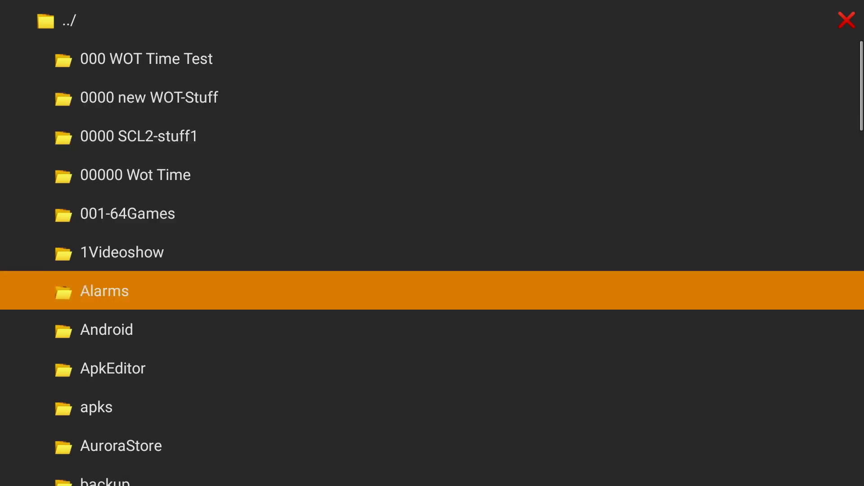
key(Down)
key(Down)
key(Down)
key(Down)
key(Down)
key(Down)
key(Down)
key(Down)
key(Down)
key(Down)
key(Down)
key(Down)
key(Down)
key(Down)
key(Down)
key(Down)
key(Down)
key(Down)
key(Down)
key(Down)
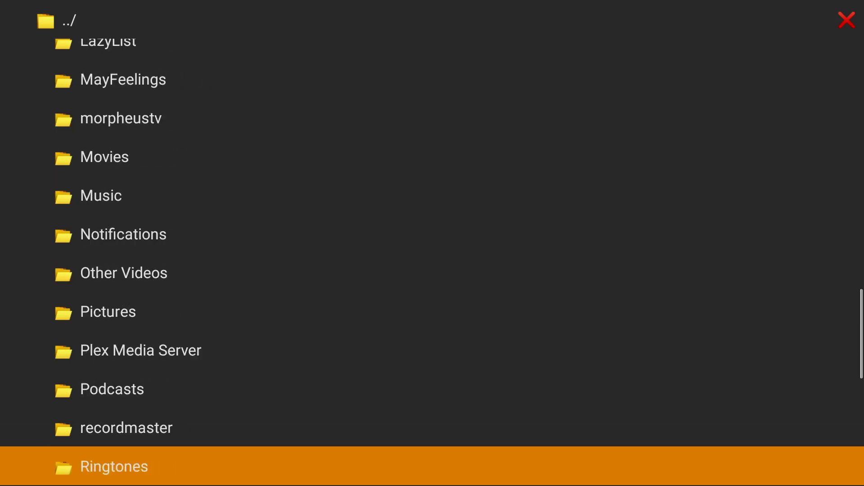
key(Down)
key(Down)
key(Down)
key(Down)
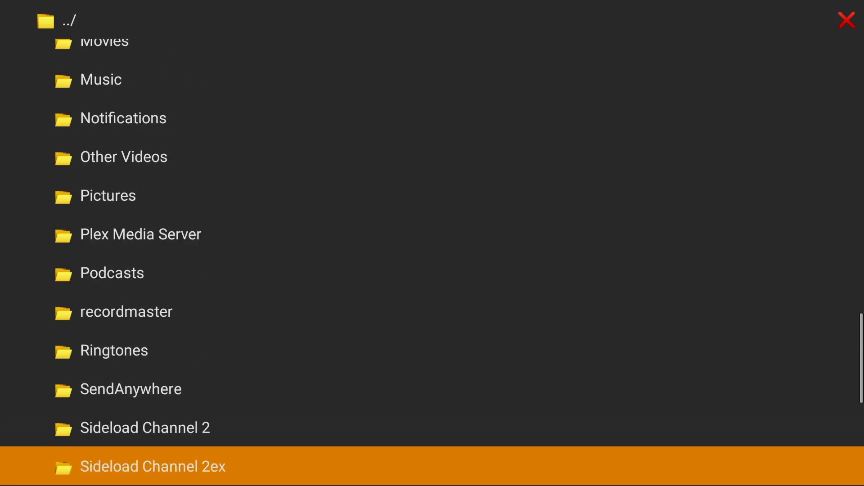
key(Up)
key(Up)
key(Return)
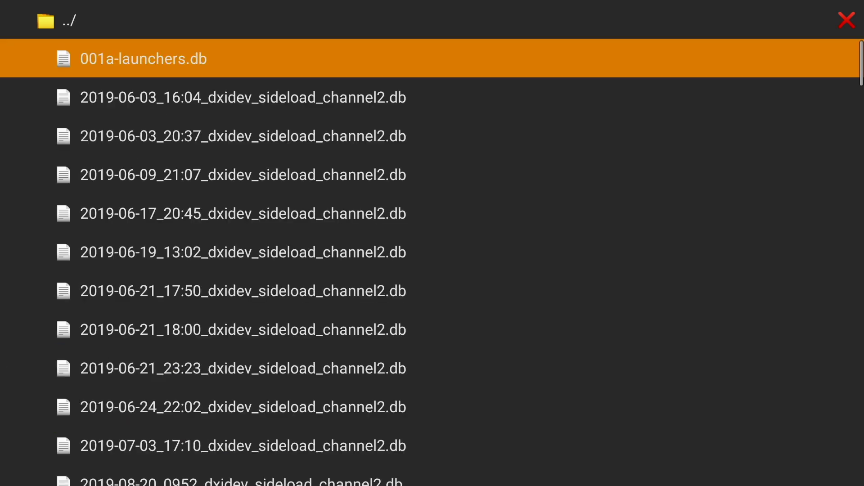
key(Down)
key(Down)
key(Down)
key(Down)
key(Down)
key(Down)
key(Down)
key(Down)
key(Down)
key(Down)
key(Down)
key(Down)
key(Down)
key(Down)
key(Down)
key(Down)
key(Down)
key(Down)
key(Down)
key(Down)
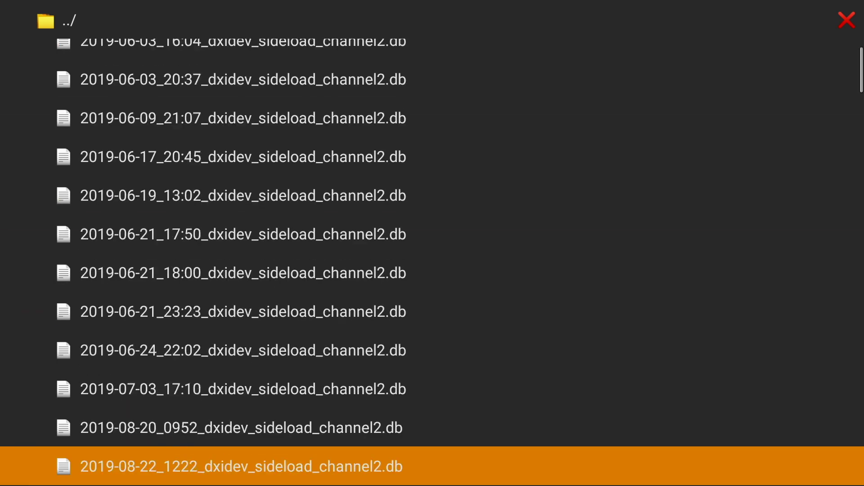
key(Down)
key(Down)
key(Down)
key(Down)
key(Down)
key(Down)
key(Down)
key(Down)
key(Down)
key(Down)
key(Down)
key(Down)
key(Down)
key(Down)
key(Down)
key(Down)
key(Down)
key(Down)
key(Down)
key(Down)
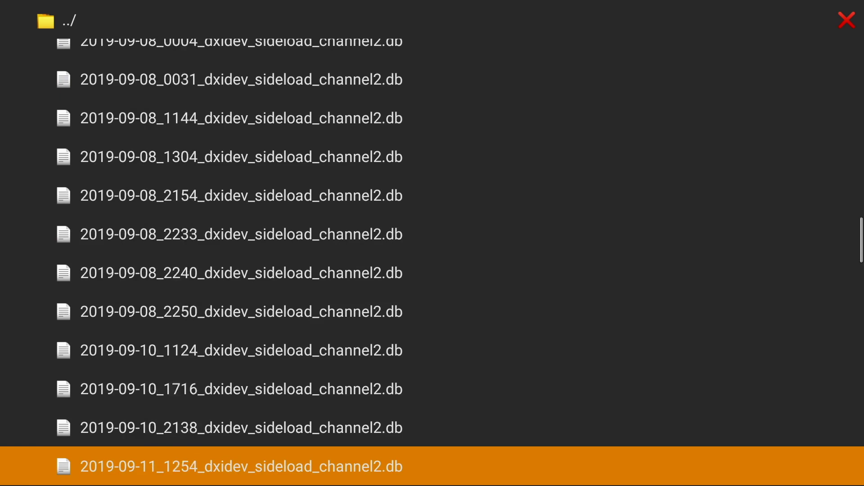
key(Down)
key(Down)
key(Down)
key(Down)
key(Down)
key(Down)
key(Down)
key(Down)
key(Down)
key(Down)
key(Down)
key(Down)
key(Down)
key(Down)
key(Down)
key(Down)
key(Down)
key(Down)
key(Down)
key(Down)
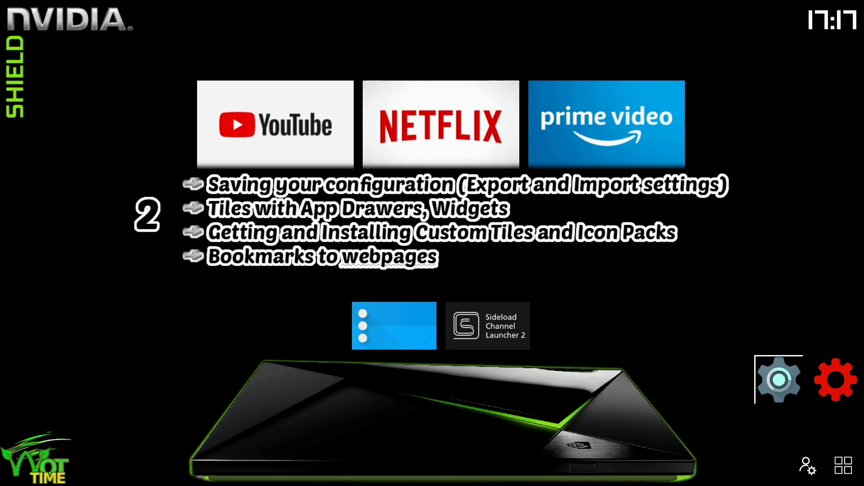
key(Down)
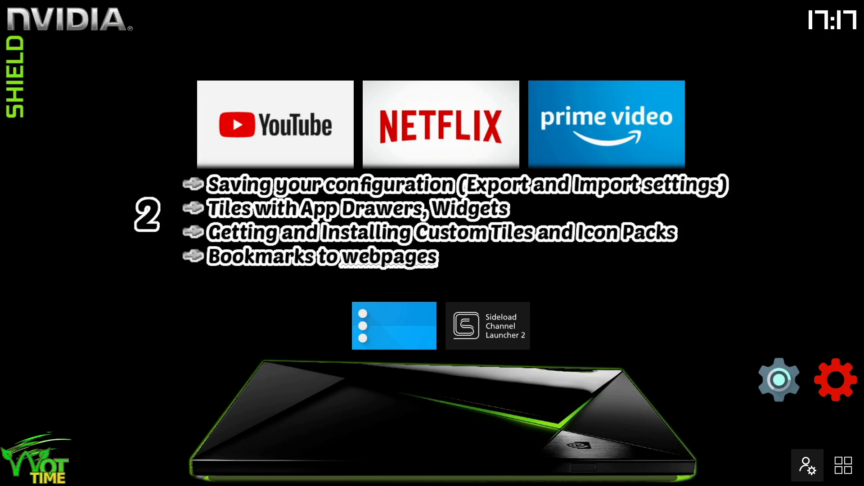
key(Return)
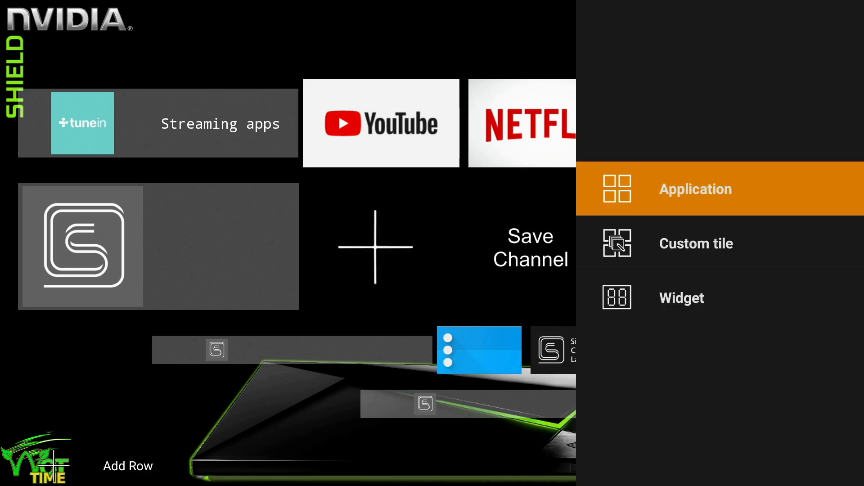
Create a new Custom tile and move focus down its settings to '0 Apps - Click to Add'.
key(Down)
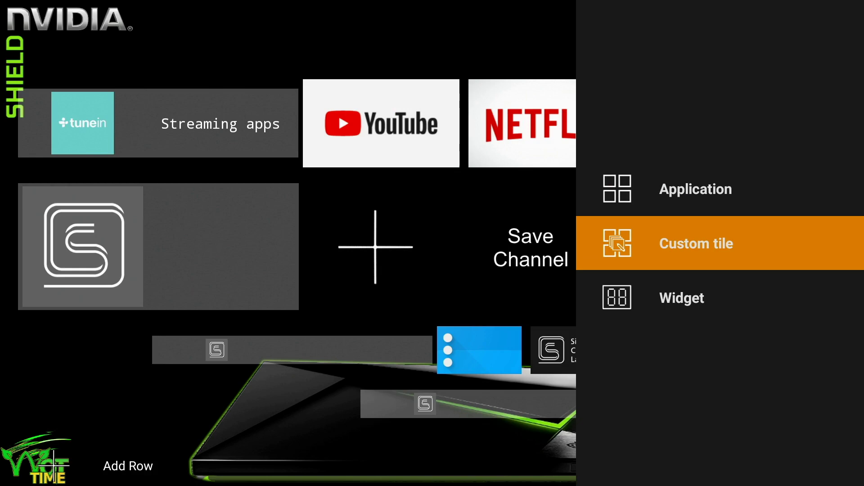
key(Return)
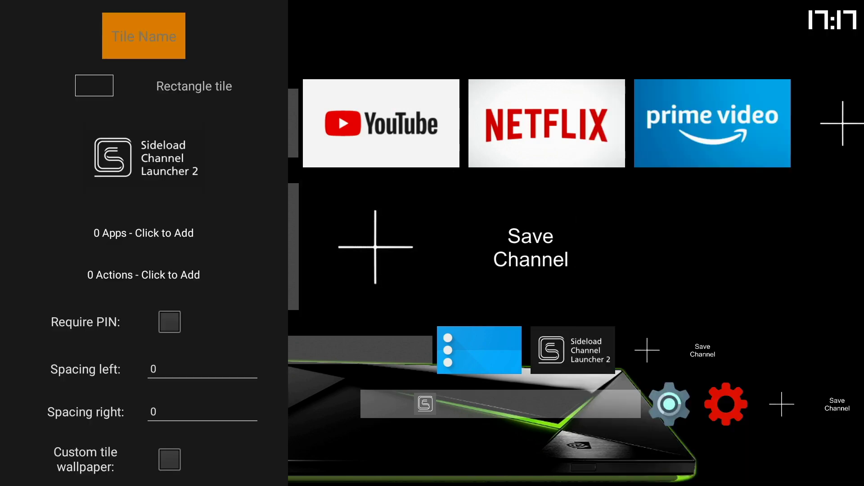
key(Down)
key(Down)
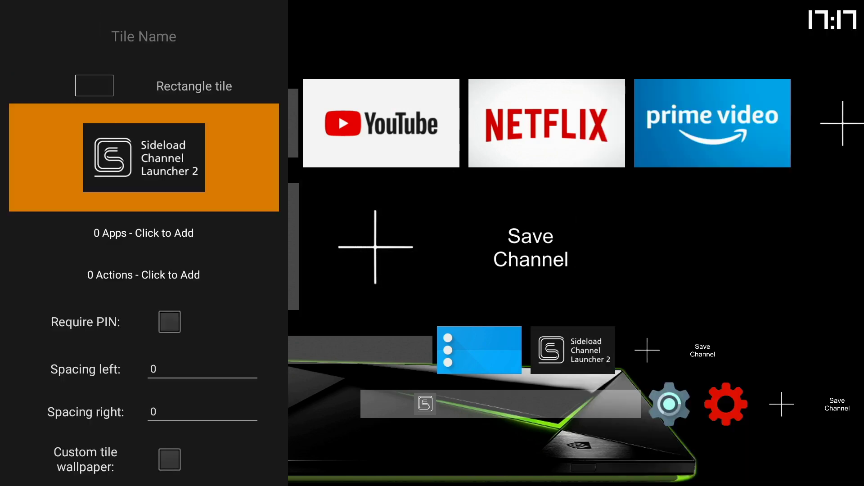
key(Down)
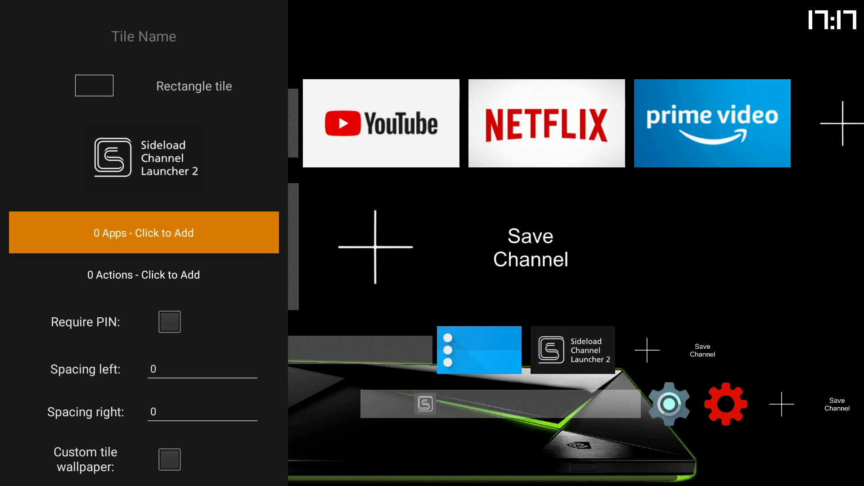
Add both APK Editors, Apk Extractor and App Cloner to the new tile.
key(Return)
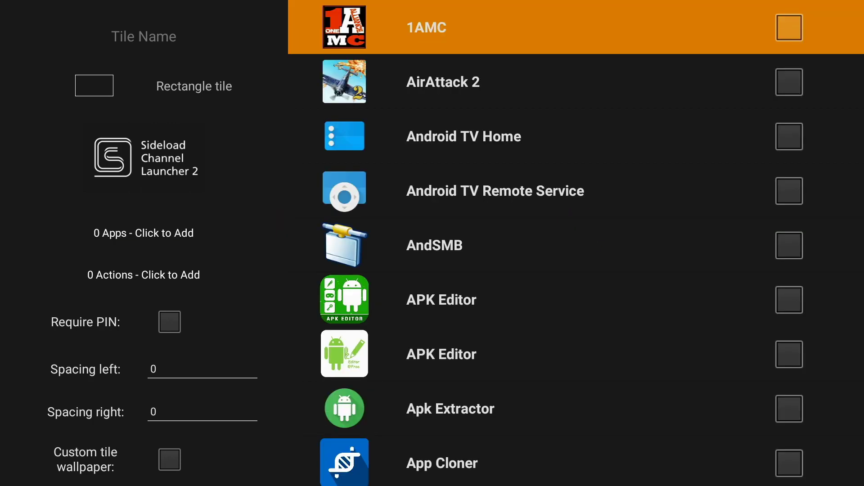
key(Down)
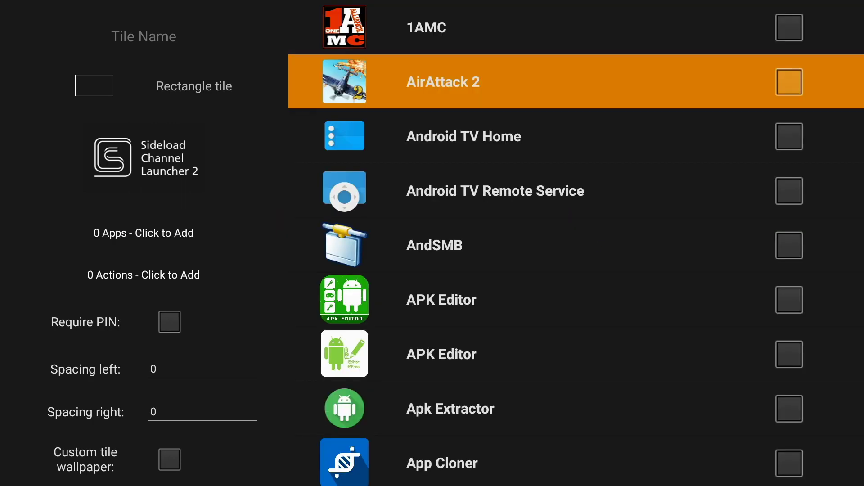
key(Down)
key(Down)
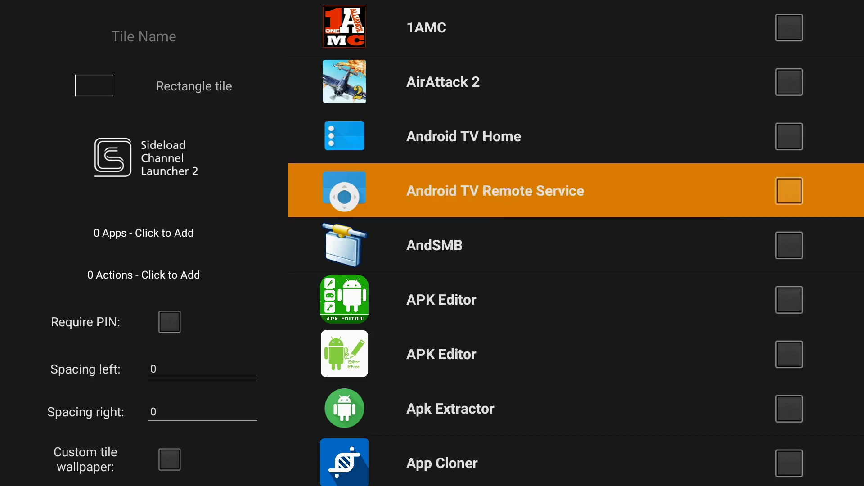
key(Down)
key(Down)
key(Down)
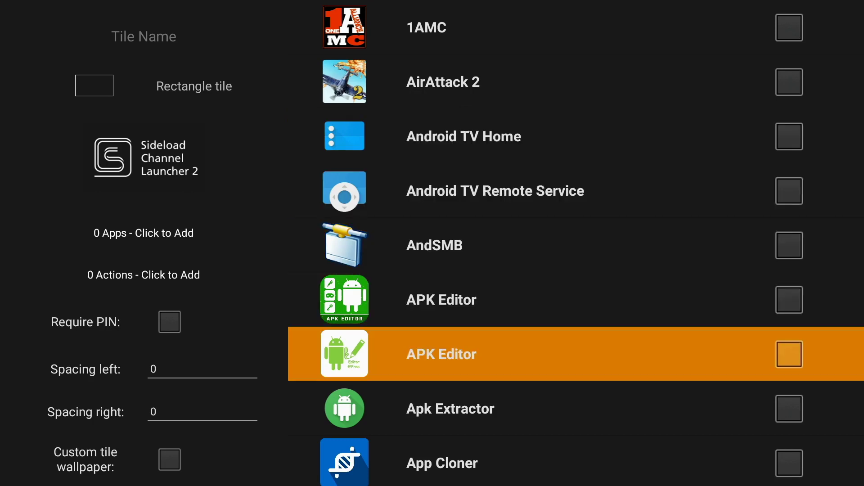
key(Up)
key(Return)
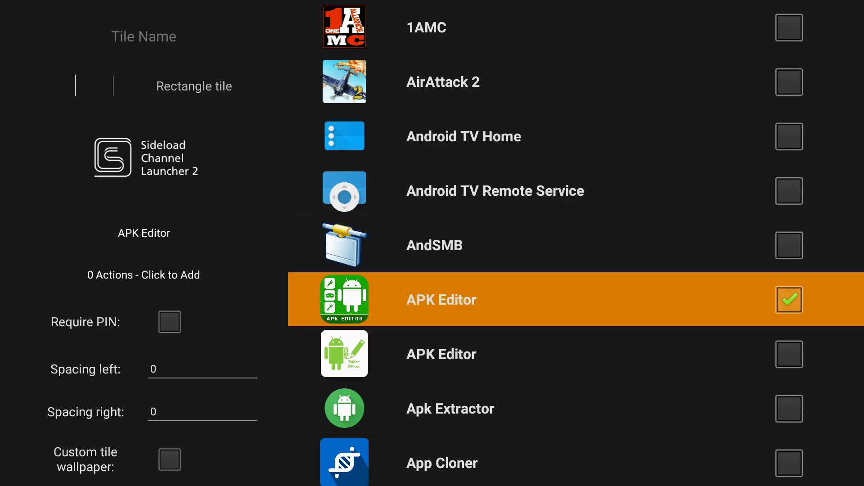
key(Down)
key(Return)
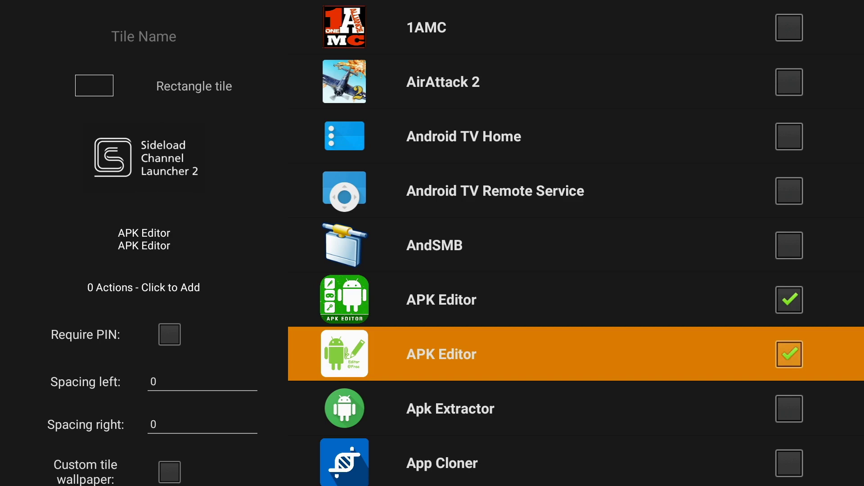
key(Down)
key(Return)
key(Down)
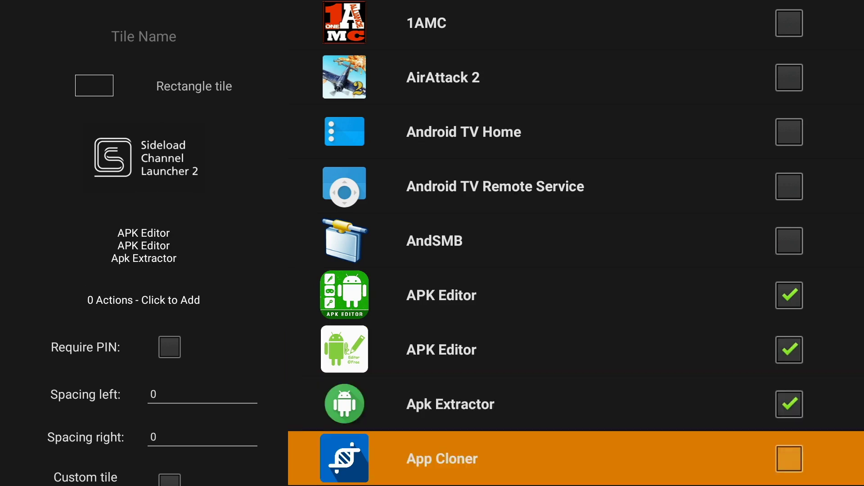
key(Return)
Add App Cloner Premium & Add-ons, App Manager and Aptoide TV, then save the tile.
key(Down)
key(Down)
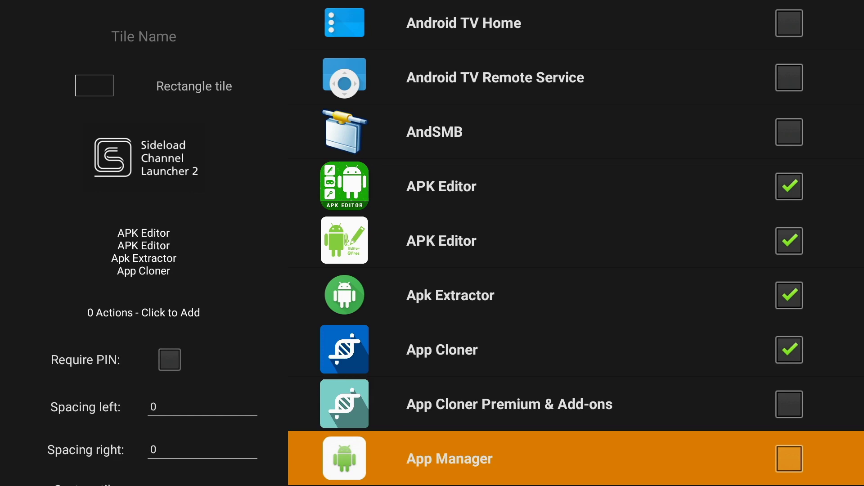
key(Up)
key(Return)
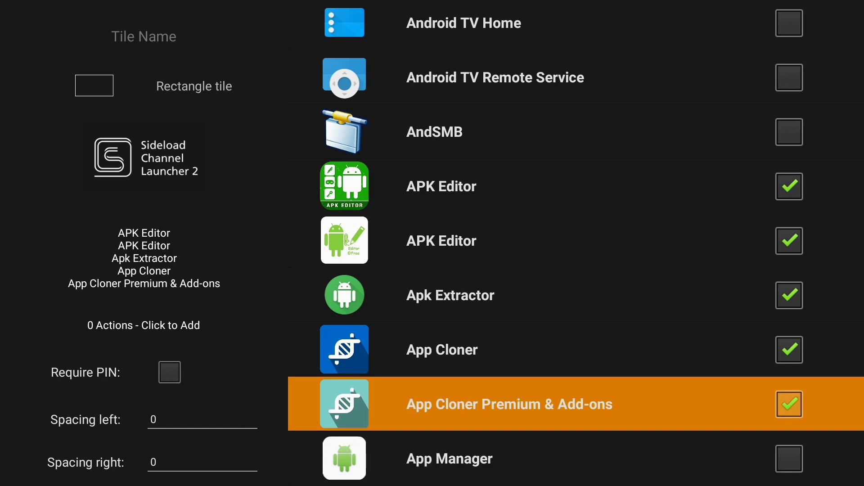
key(Down)
key(Return)
key(Down)
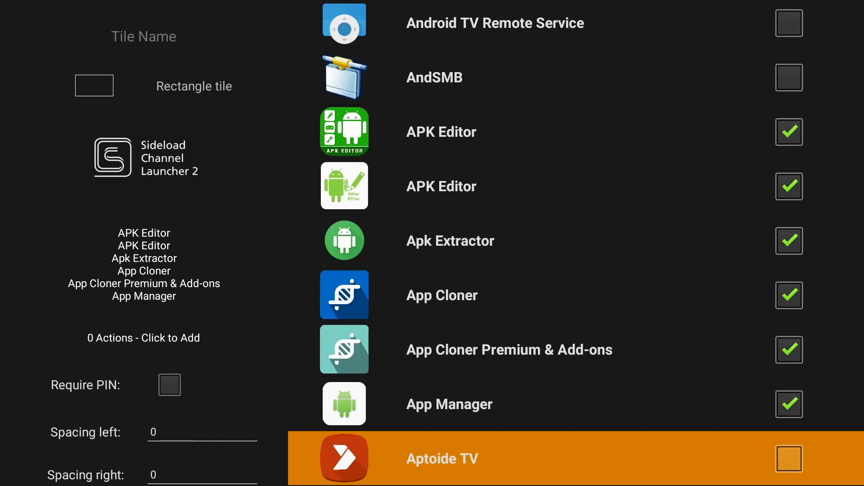
key(Return)
key(Down)
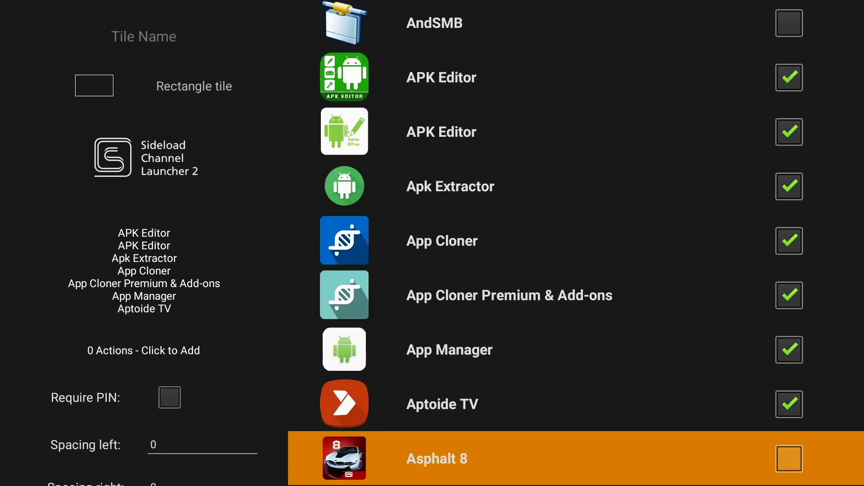
key(Left)
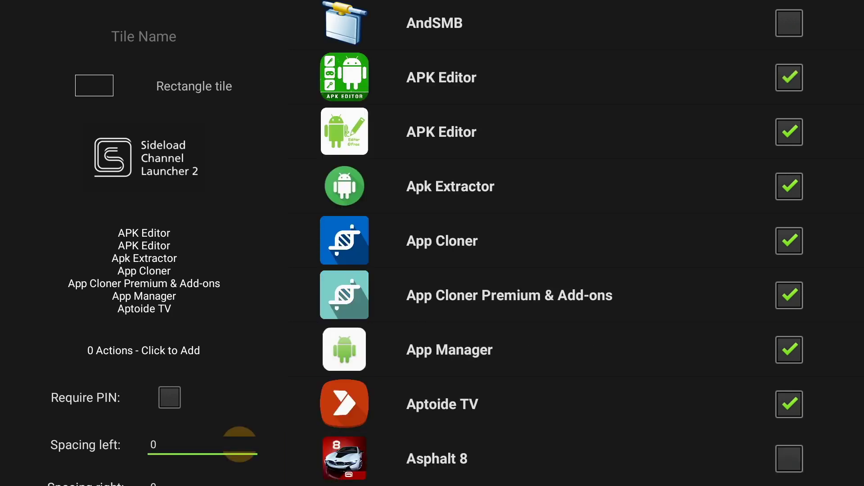
key(Down)
key(Down)
key(Down)
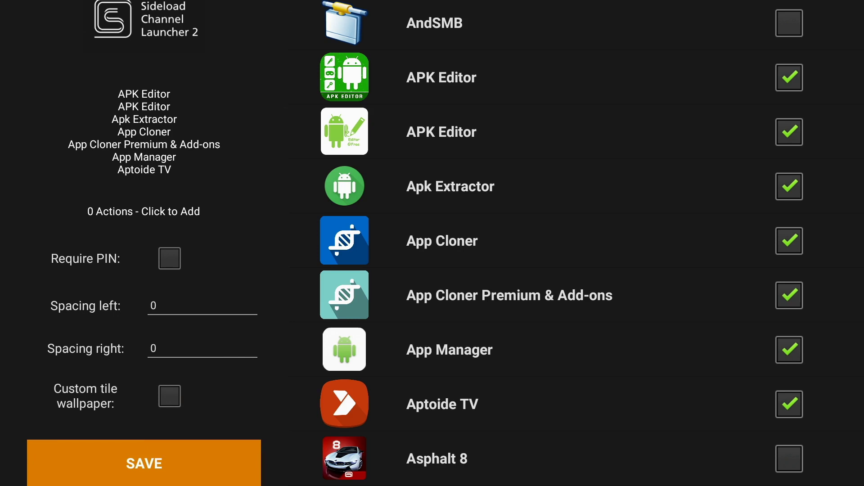
key(Return)
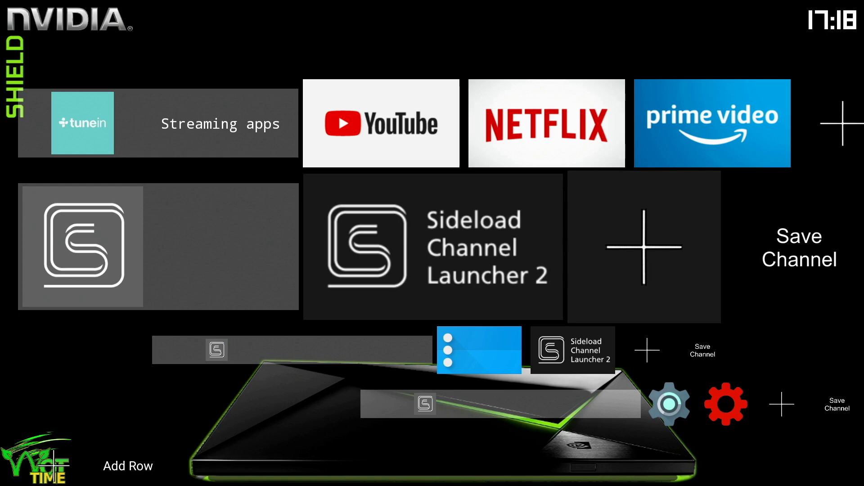
Close admin mode from the launcher's main menu.
key(Down)
key(Down)
key(Down)
key(Down)
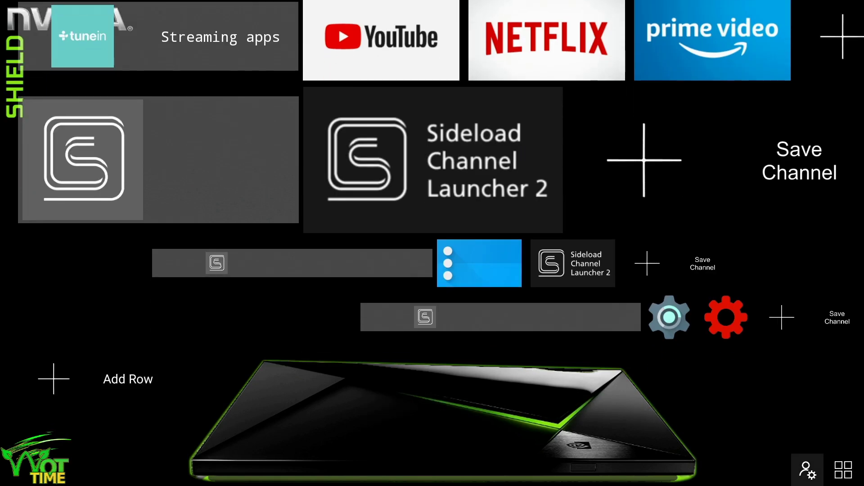
key(Return)
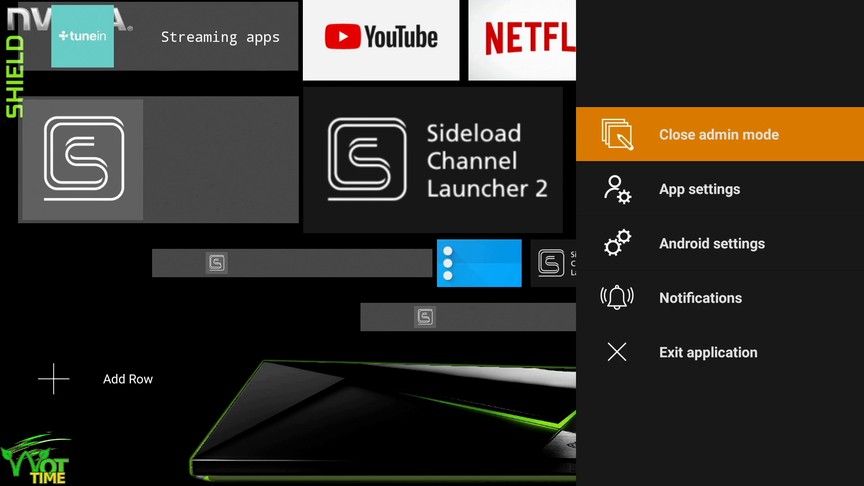
key(Return)
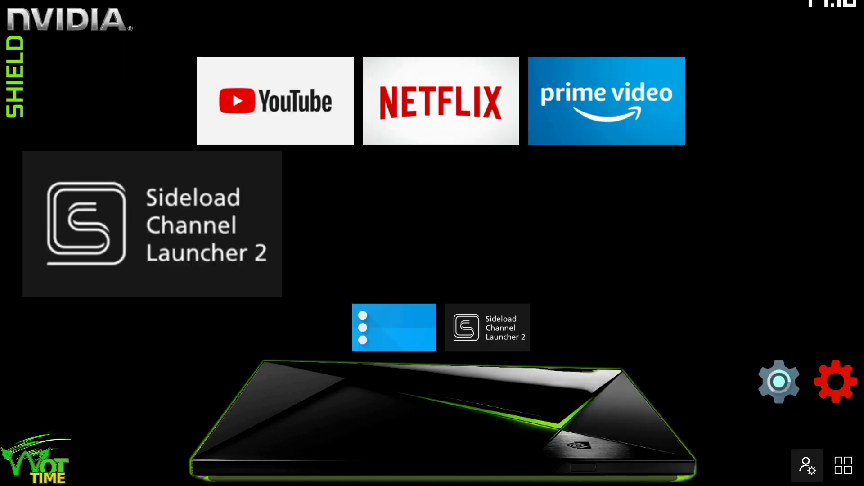
Browse the installed apps list down to Aptoide TV, then return to the home screen.
key(Up)
key(Up)
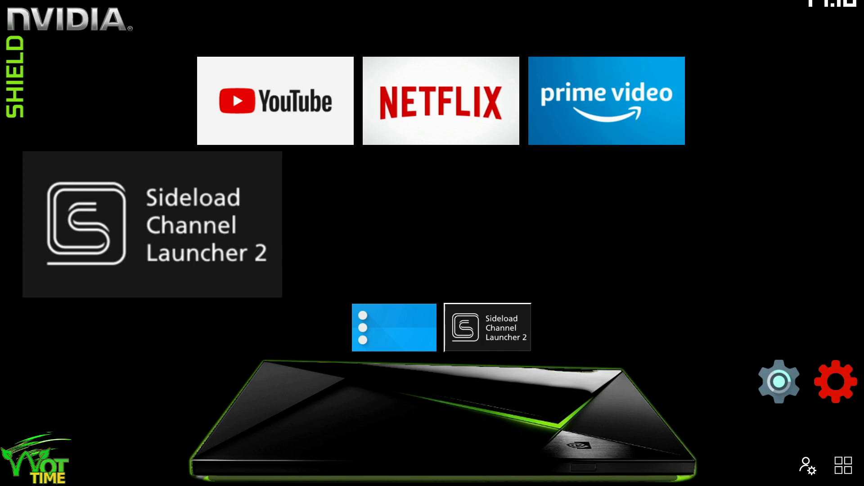
key(Up)
key(Return)
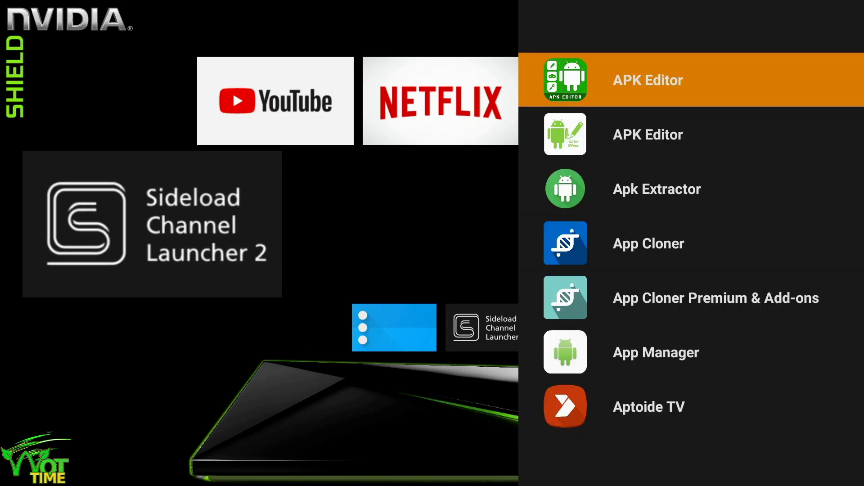
key(Down)
key(Down)
key(Down)
key(Down)
key(Down)
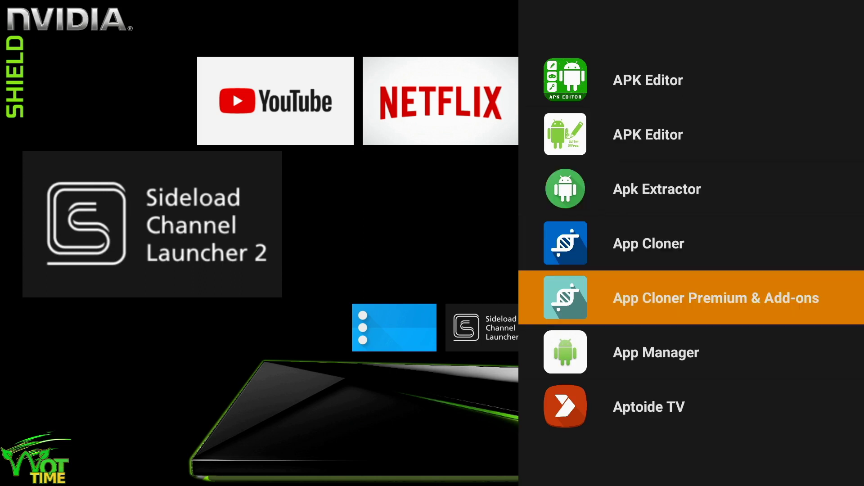
key(Down)
key(Escape)
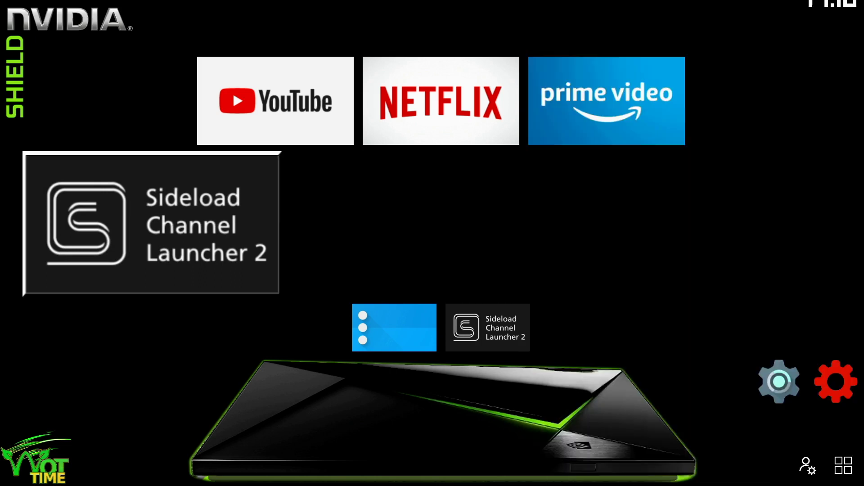
key(Down)
key(Right)
key(Right)
key(Down)
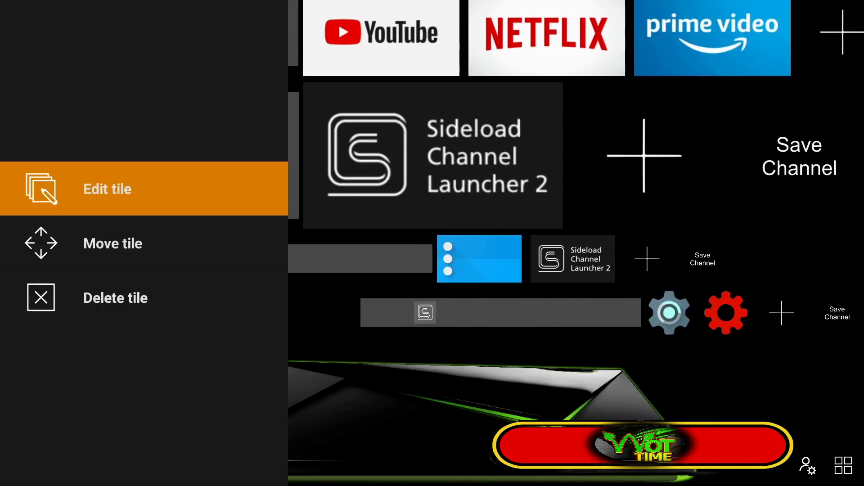
Open the edit panel of the Settings tile and focus its icon.
key(Escape)
key(Left)
key(Return)
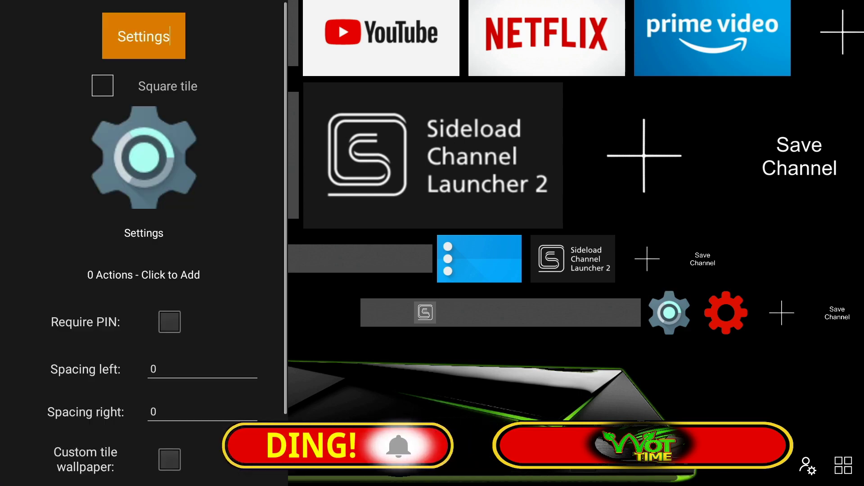
key(Down)
key(Down)
key(Return)
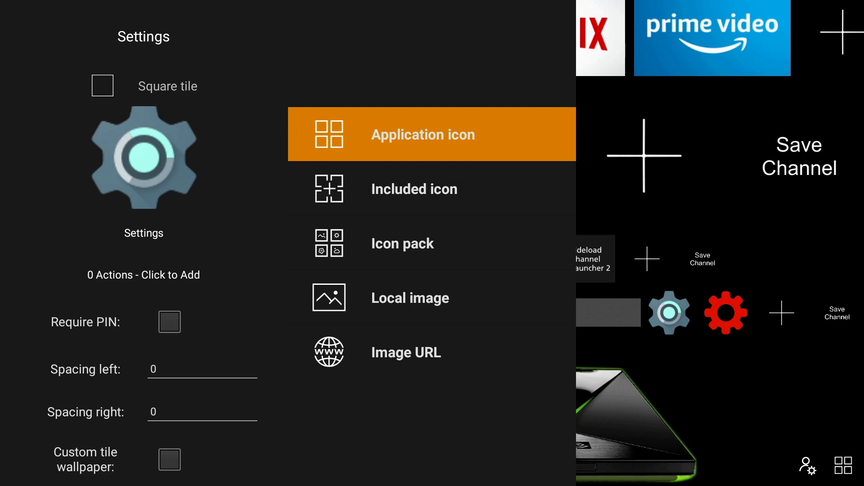
Take the tile icon from an icon pack, choosing RGO IconPack.
key(Down)
key(Down)
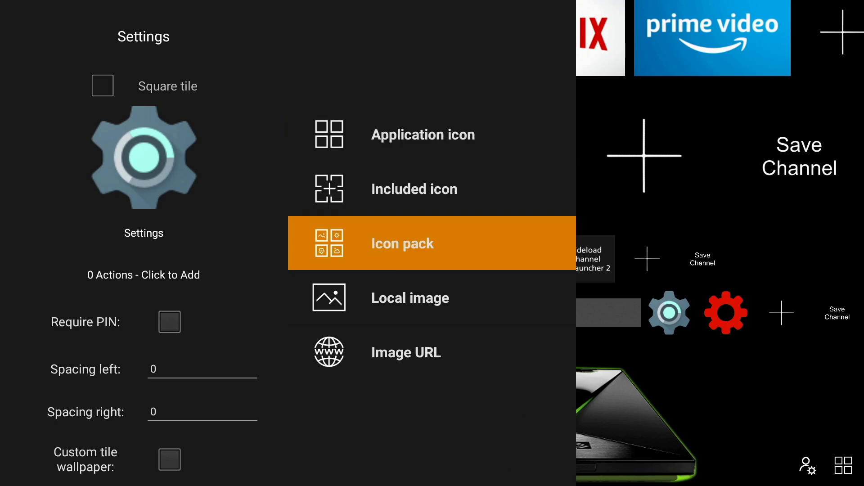
key(Return)
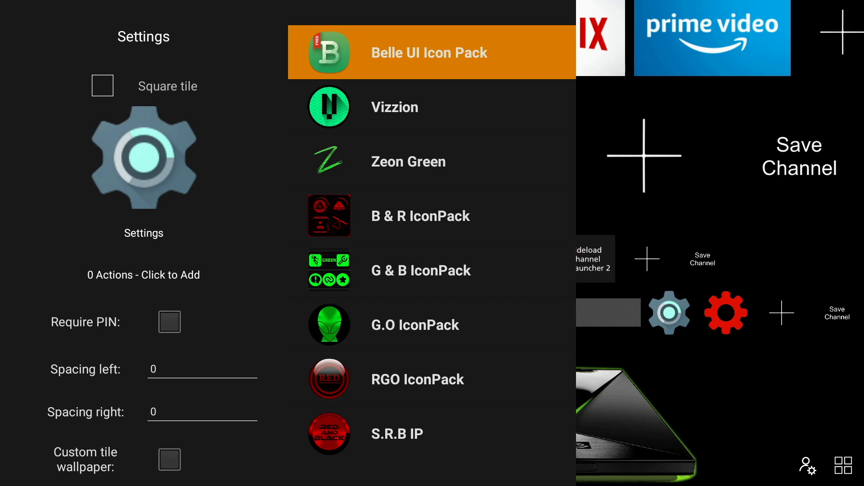
key(Down)
key(Down)
key(Down)
key(Down)
key(Down)
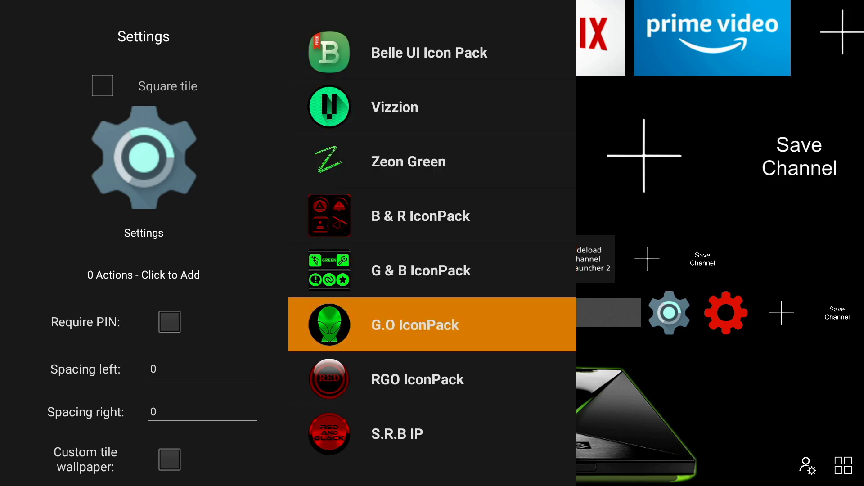
key(Down)
key(Return)
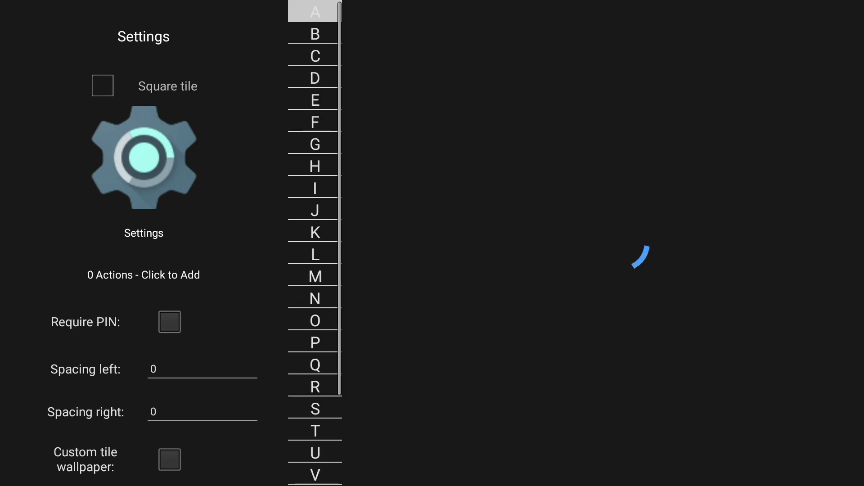
Page down the icon pack's alphabetical index to the S icons near 'settings'.
key(Left)
key(Down)
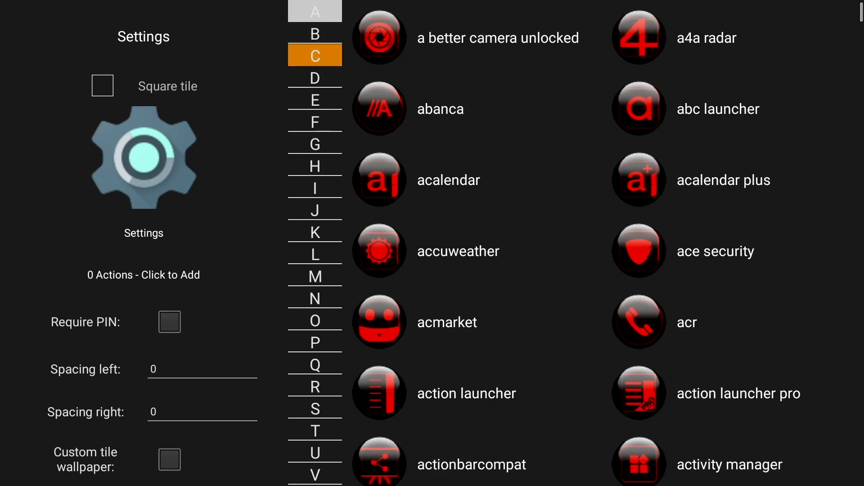
key(Down)
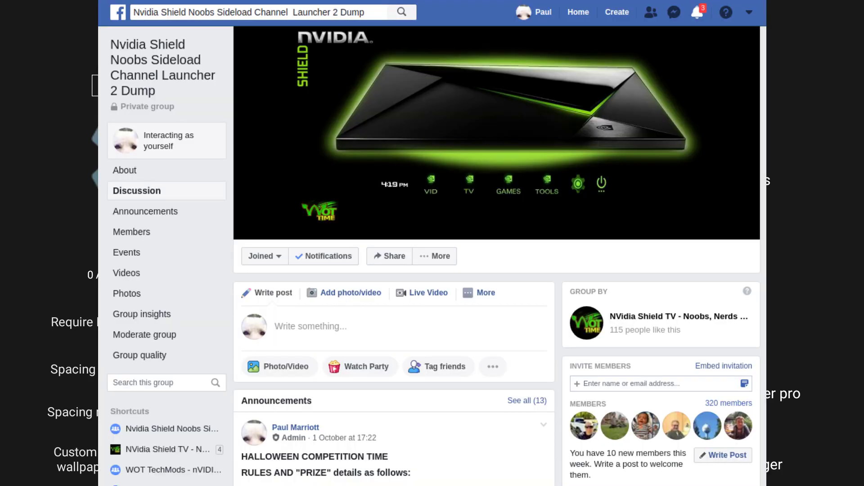
key(Down)
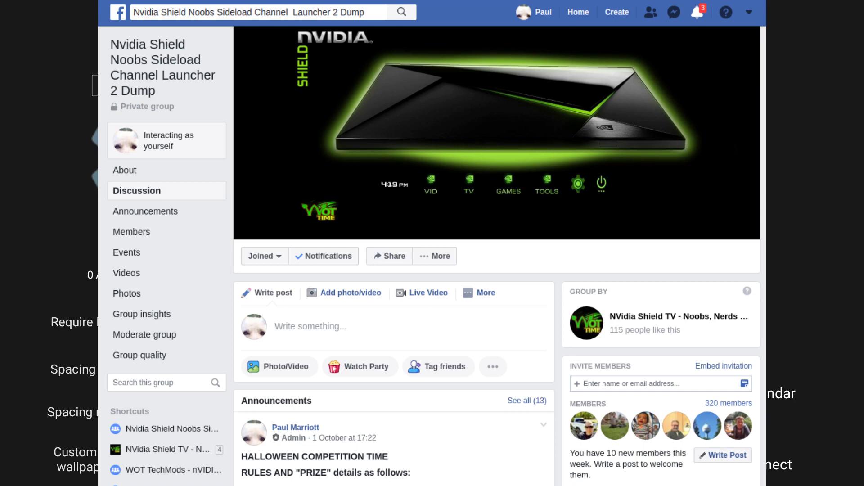
key(Down)
key(Down)
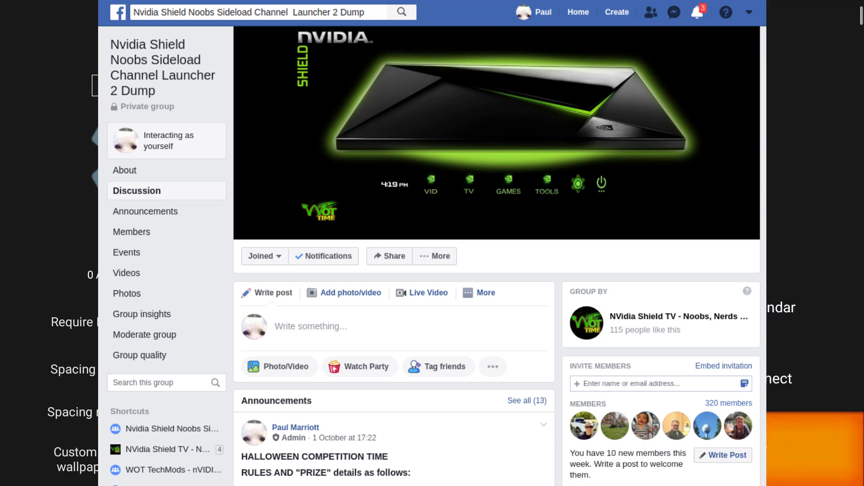
key(Down)
key(Down)
key(Down)
key(Down)
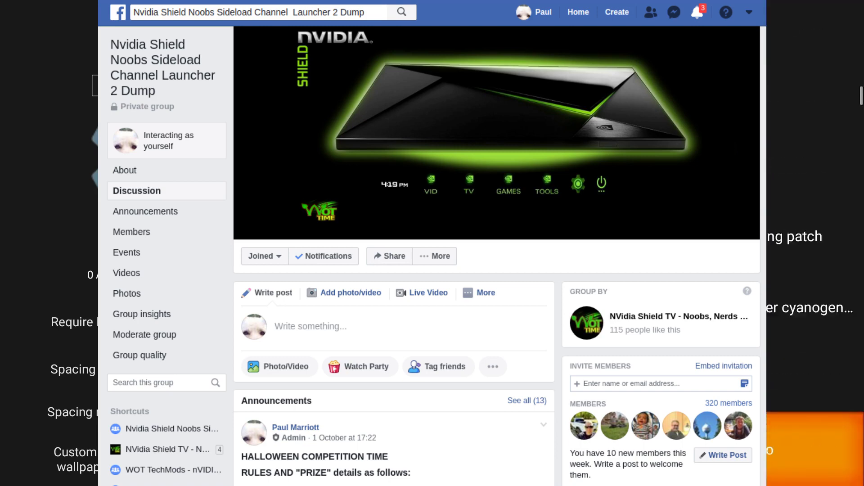
key(Down)
key(Down)
key(Down)
key(Down)
key(Down)
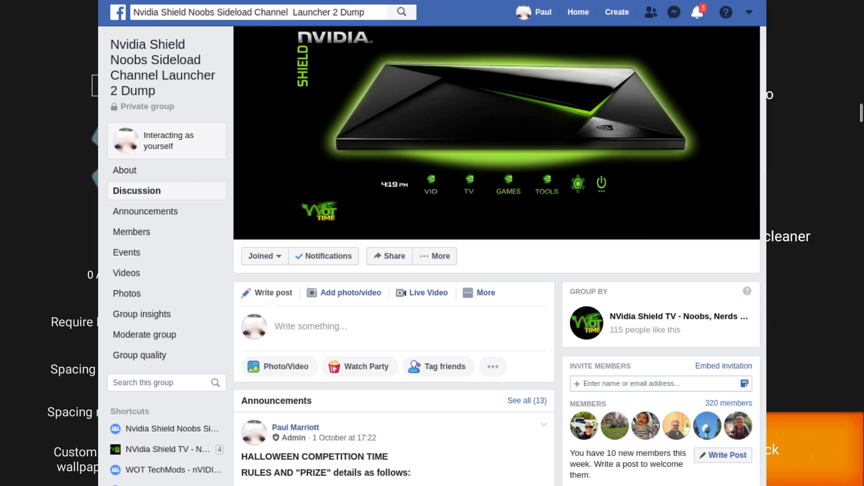
key(Down)
key(Down)
key(Down)
key(Down)
key(Down)
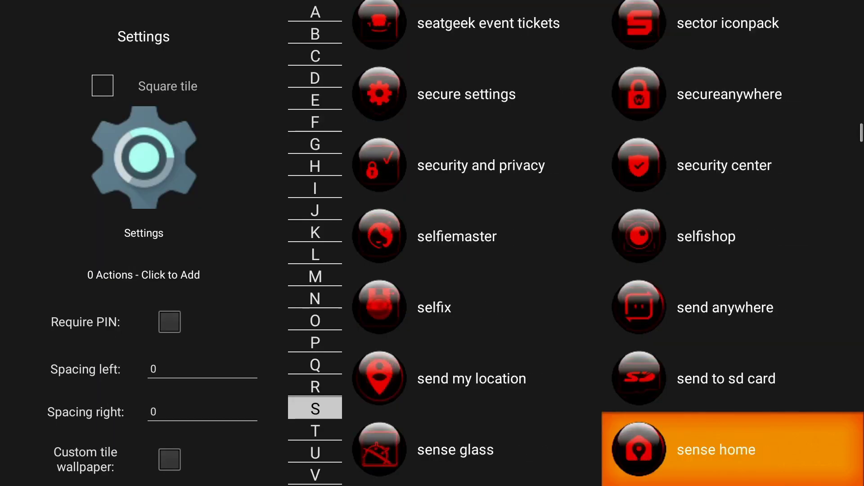
Pick the round red gear variant of the 'settings' icon for the tile.
key(Down)
key(Down)
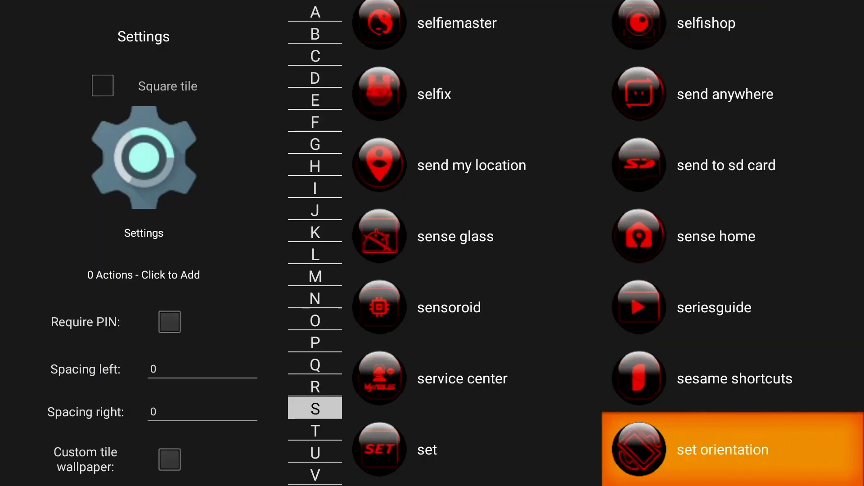
key(Down)
key(Left)
key(Return)
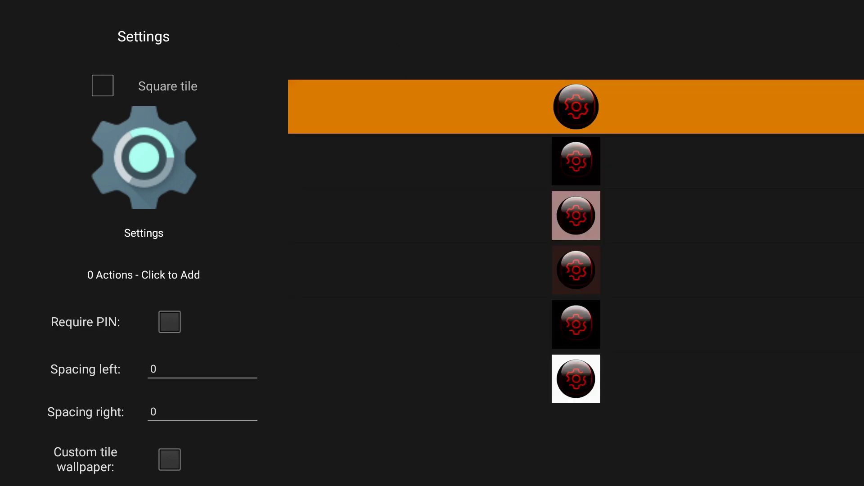
key(Return)
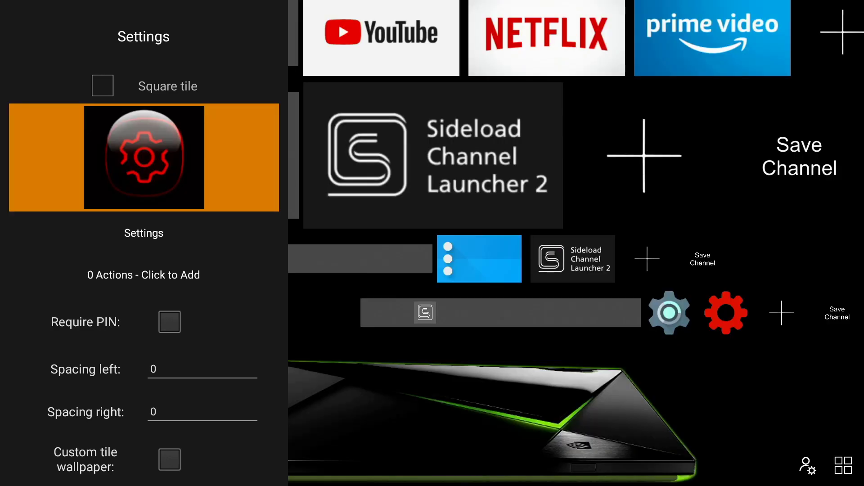
Save the Settings tile with its red gear icon and leave edit mode.
key(Down)
key(Down)
key(Down)
key(Down)
key(Down)
key(Down)
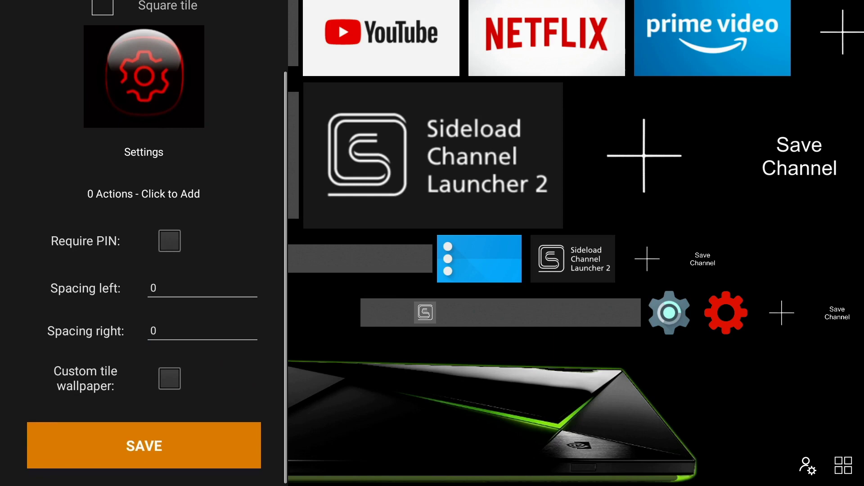
key(Up)
key(Up)
key(Up)
key(Up)
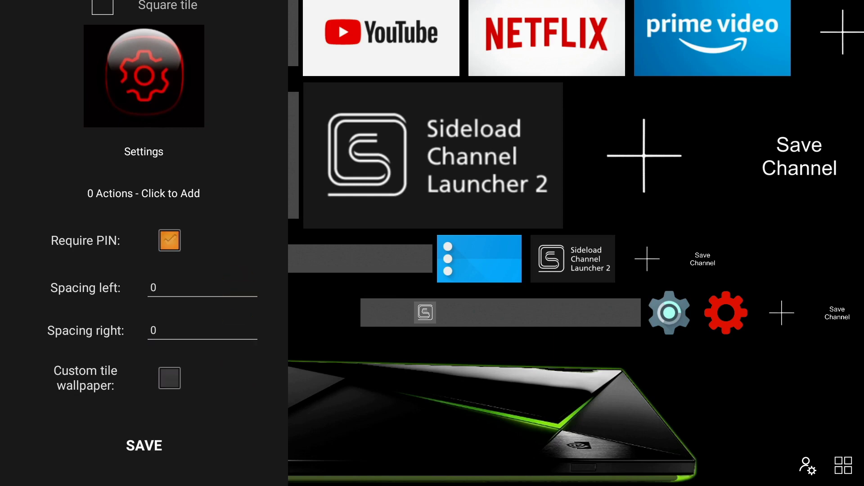
key(Down)
key(Down)
key(Down)
key(Down)
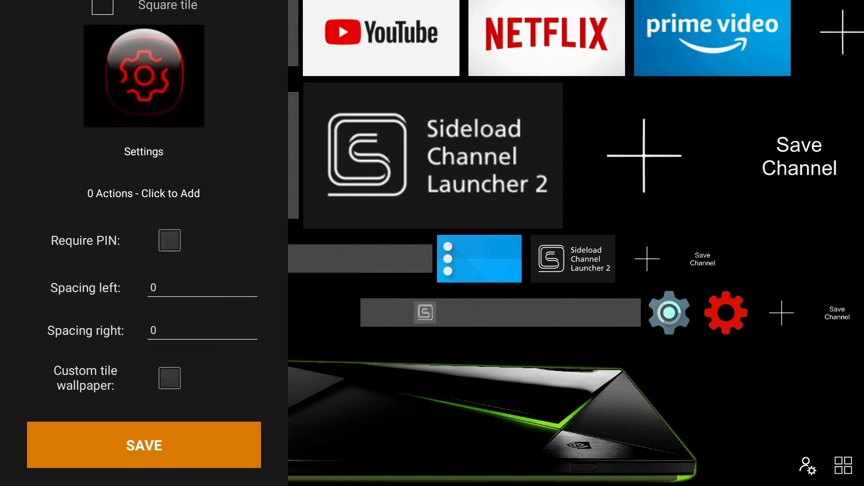
key(Return)
key(Down)
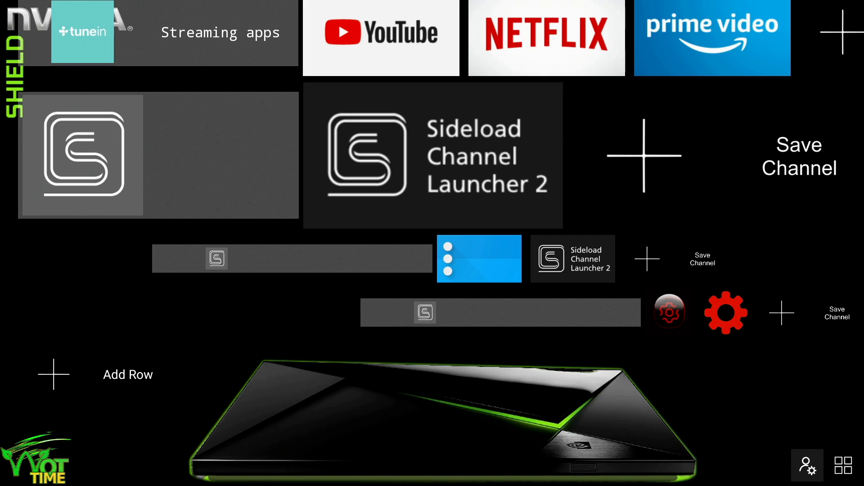
key(Return)
key(Return)
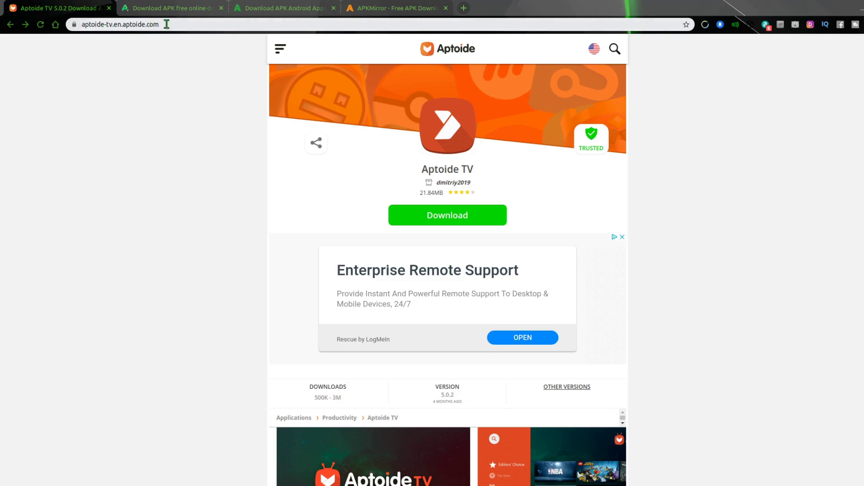
Cycle through the APKPure, appsapk.com and APKMirror tabs, ending with apkmirror.com's address selected.
drag(166, 24, 113, 22)
click(107, 53)
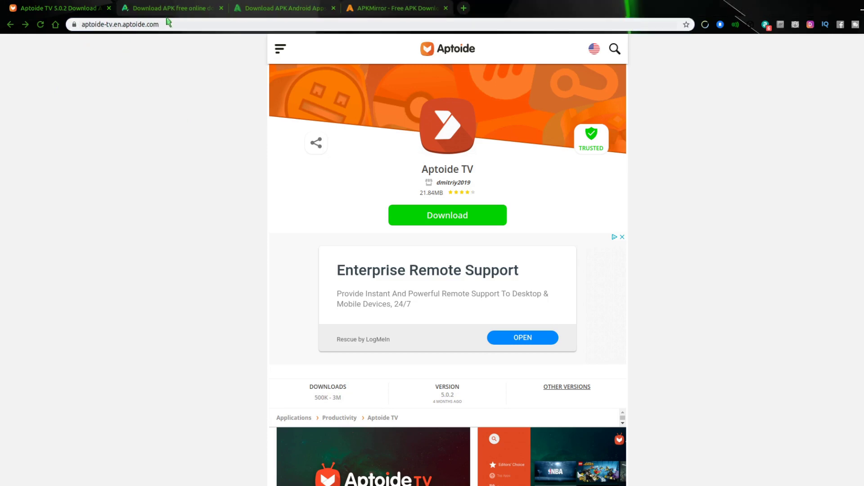
click(171, 10)
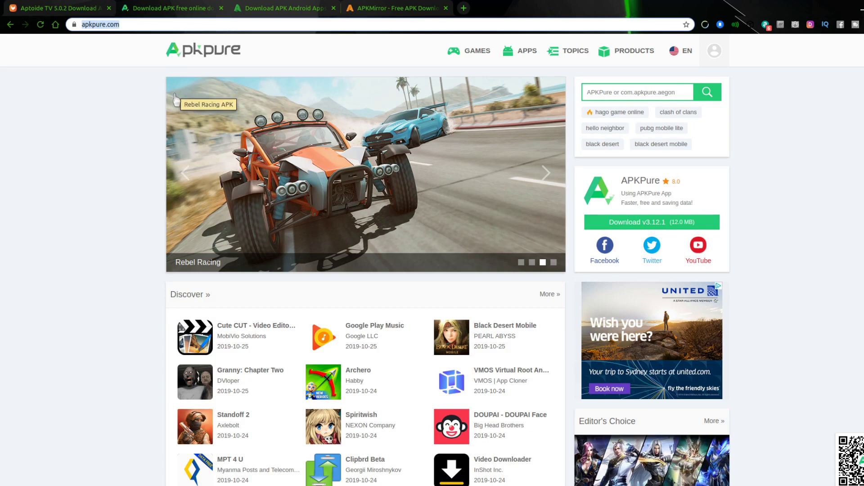
click(90, 27)
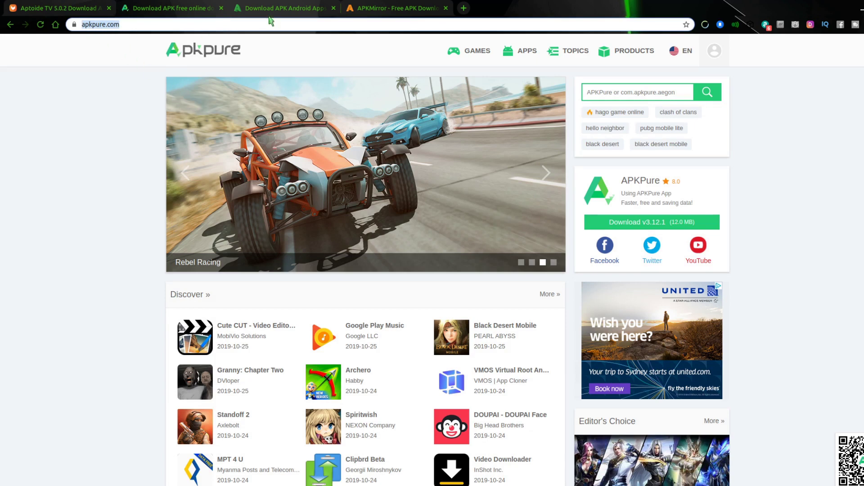
click(281, 13)
click(106, 25)
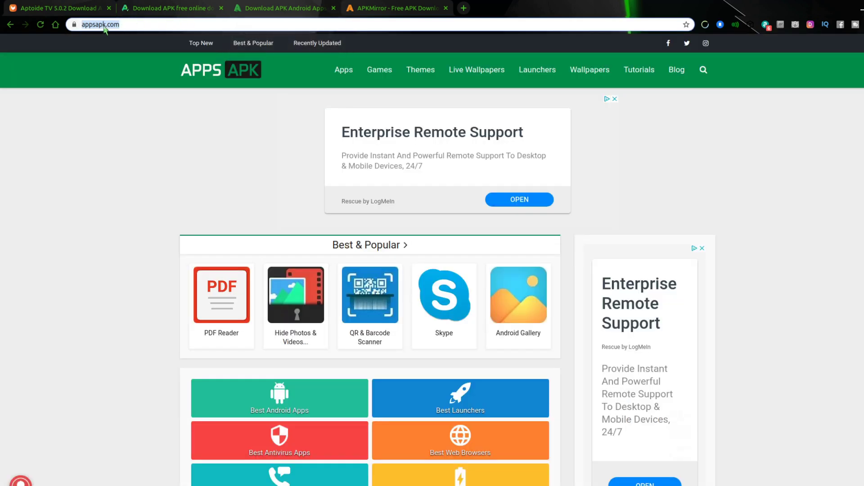
click(391, 9)
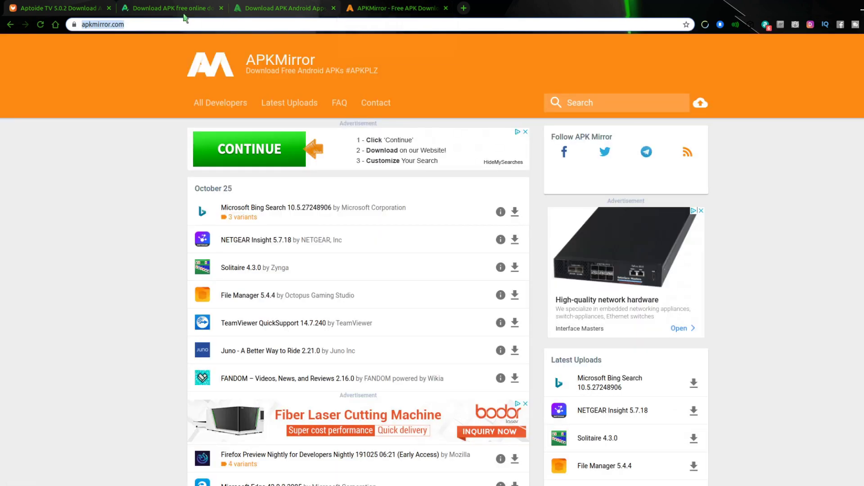
click(108, 28)
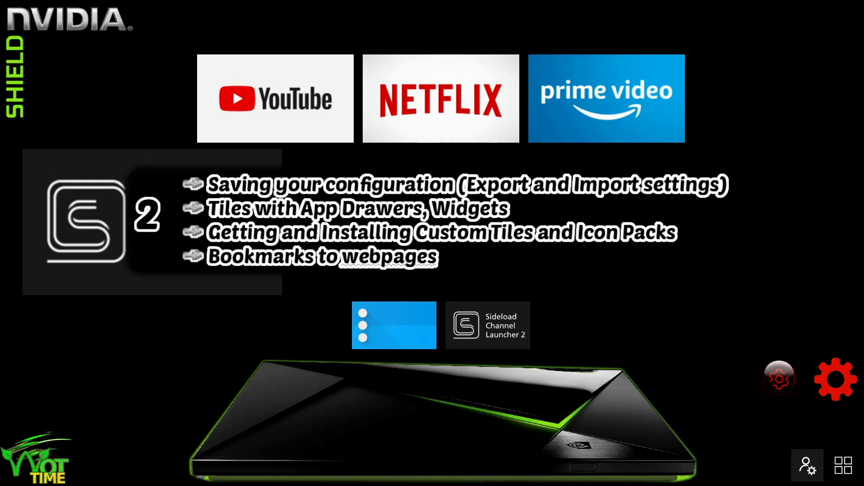
Switch the launcher into admin mode from the profile options.
click(779, 379)
click(808, 465)
key(Return)
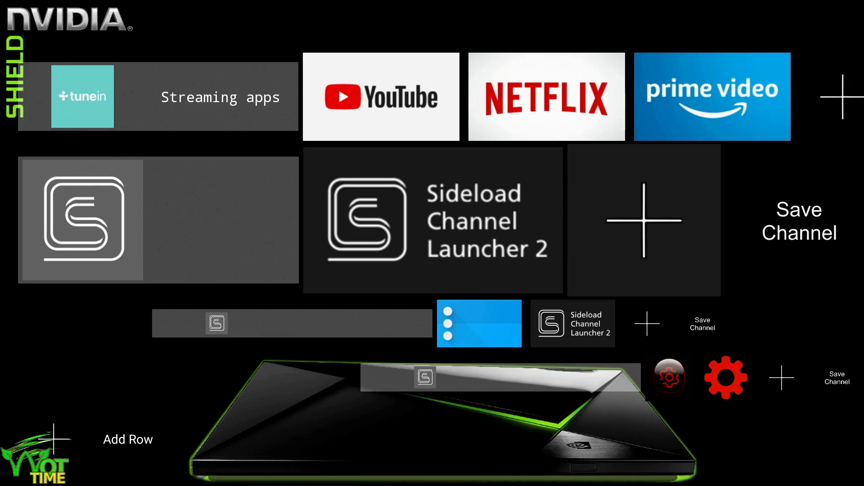
Start editing the large seven-app Sideload Channel Launcher 2 tile, focusing its app list.
key(Left)
key(Return)
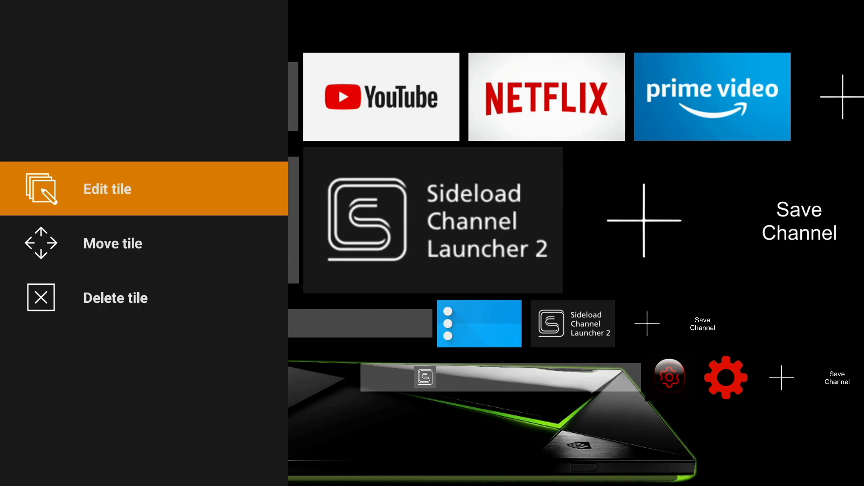
key(Return)
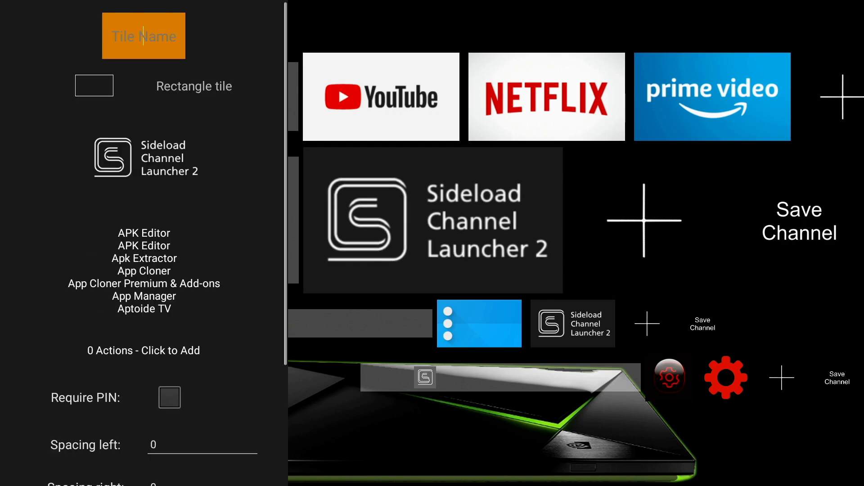
key(Down)
key(Down)
key(Down)
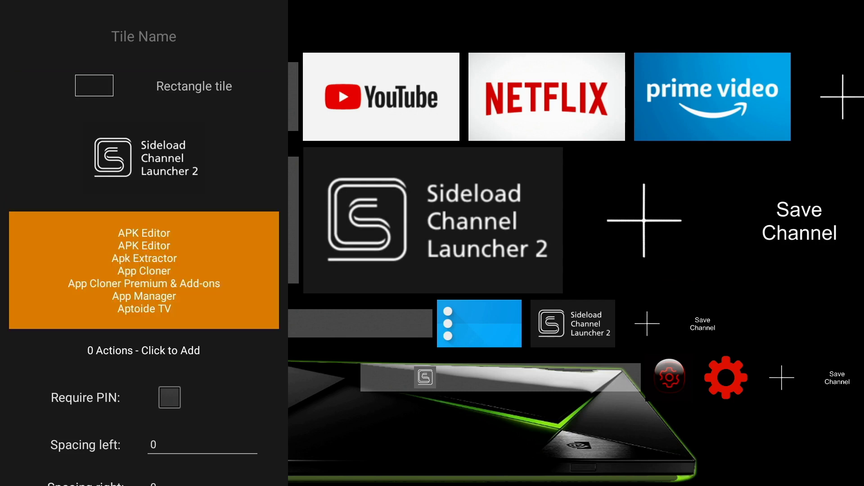
key(Down)
key(Return)
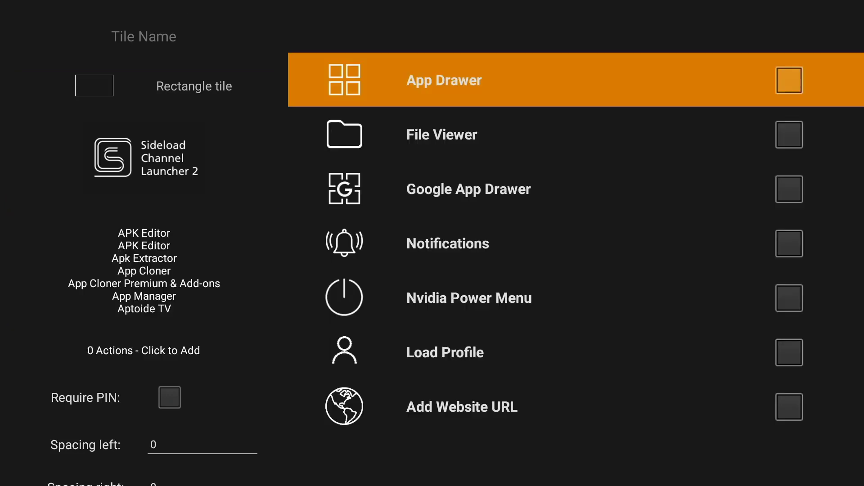
key(Down)
key(Down)
key(Down)
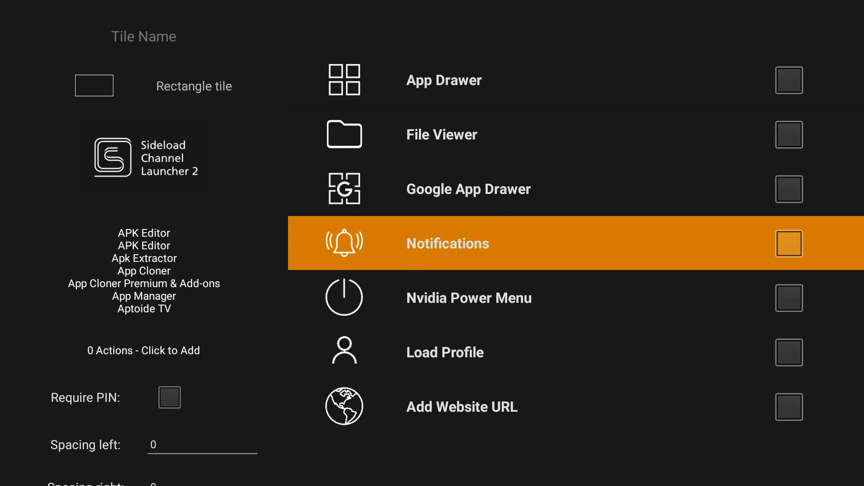
key(Down)
key(Down)
key(Down)
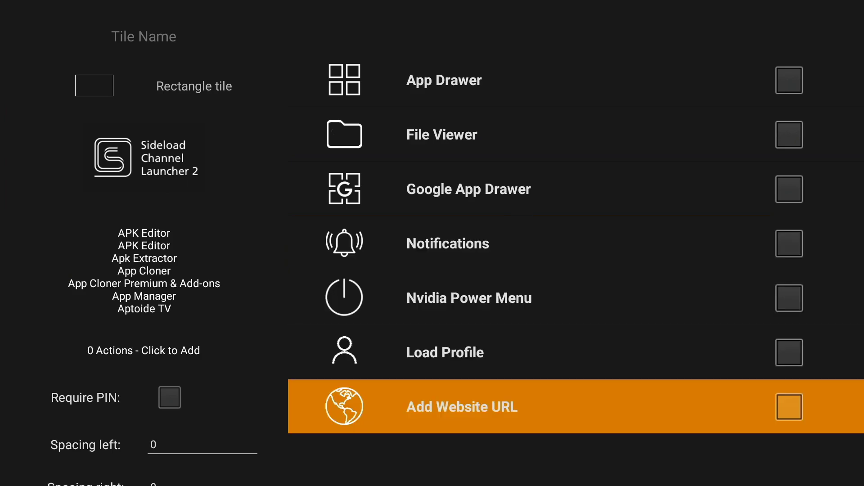
key(Return)
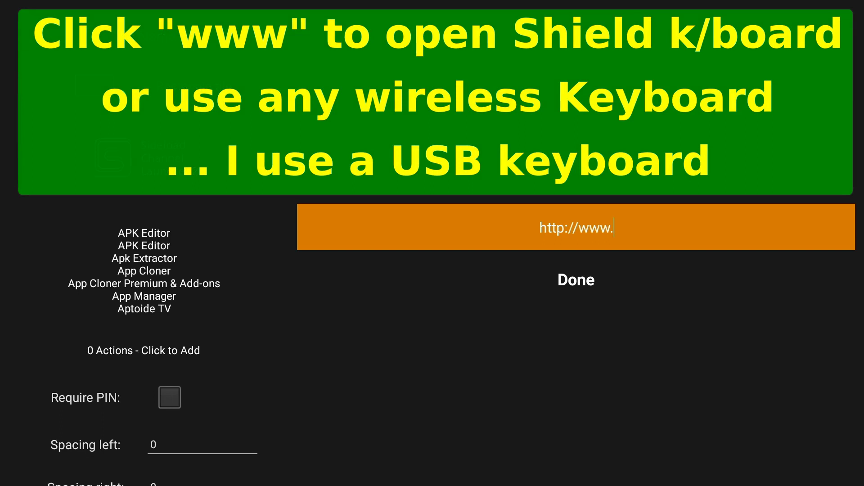
text(bit)
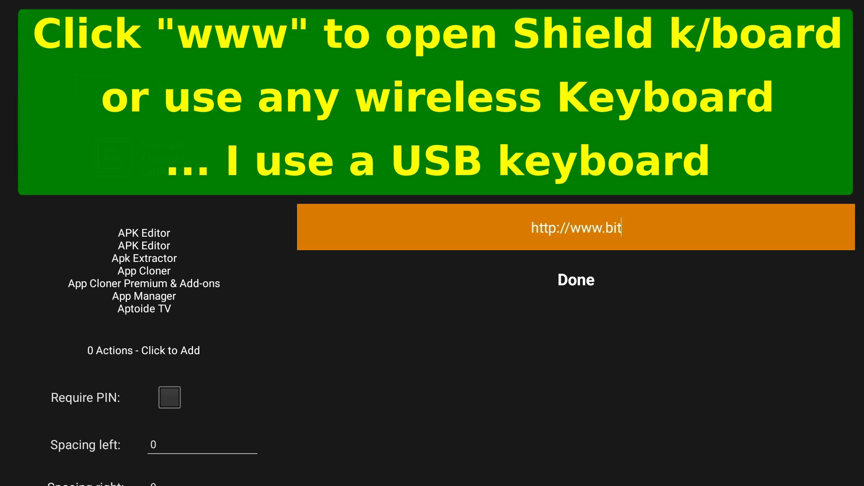
text(.ly)
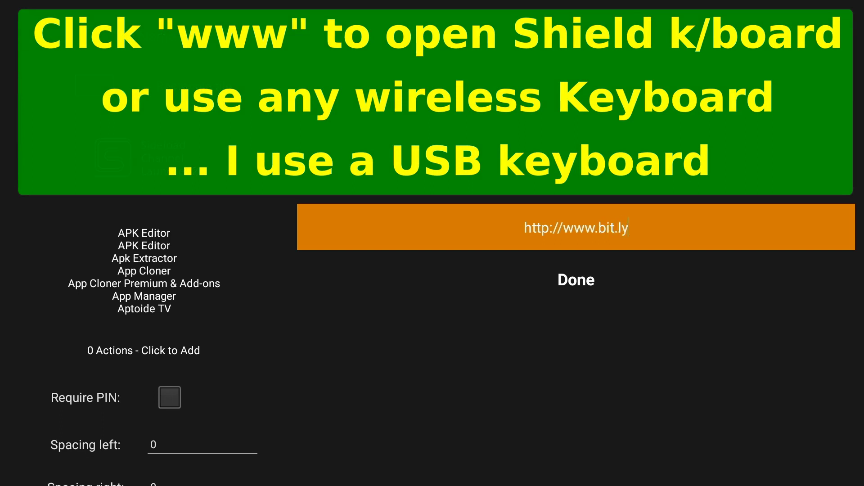
text(/)
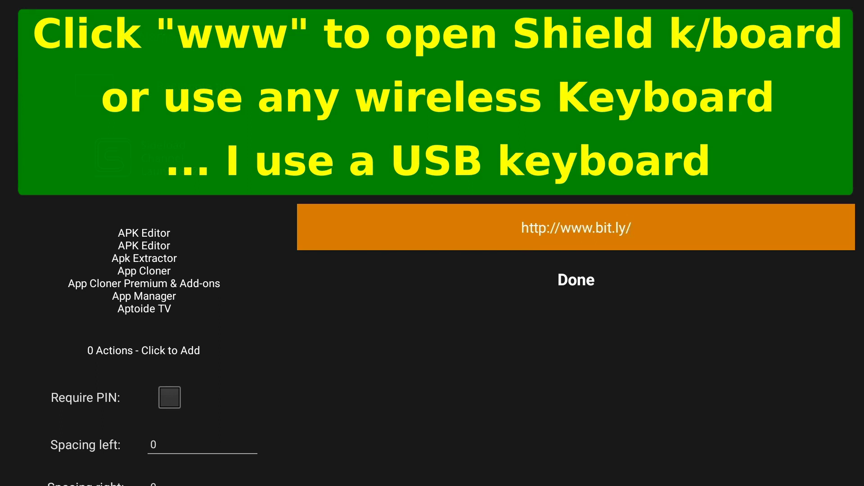
text(wo)
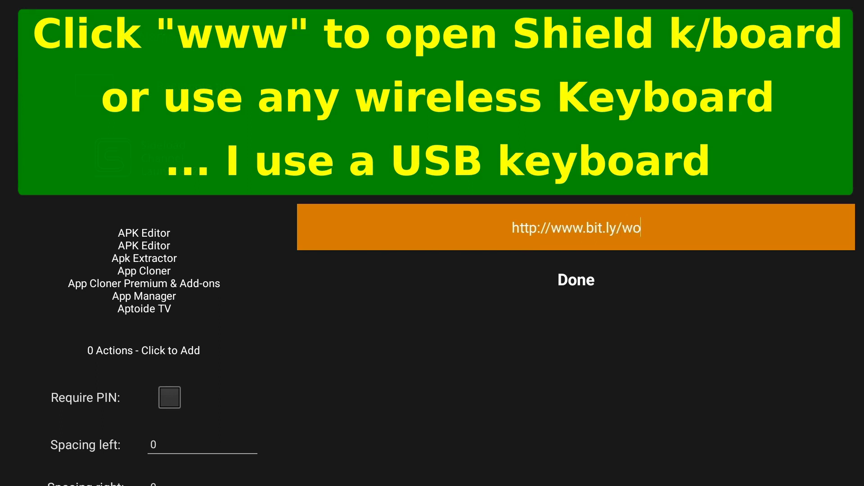
text(tnoob)
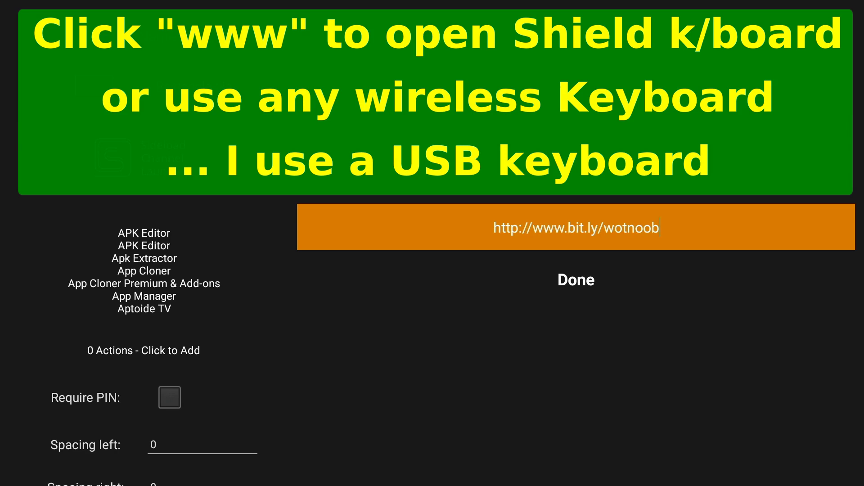
text(s)
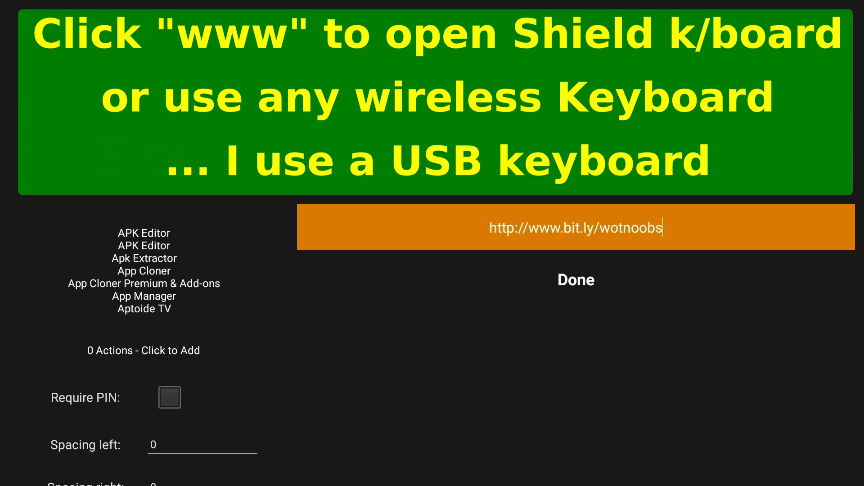
key(Down)
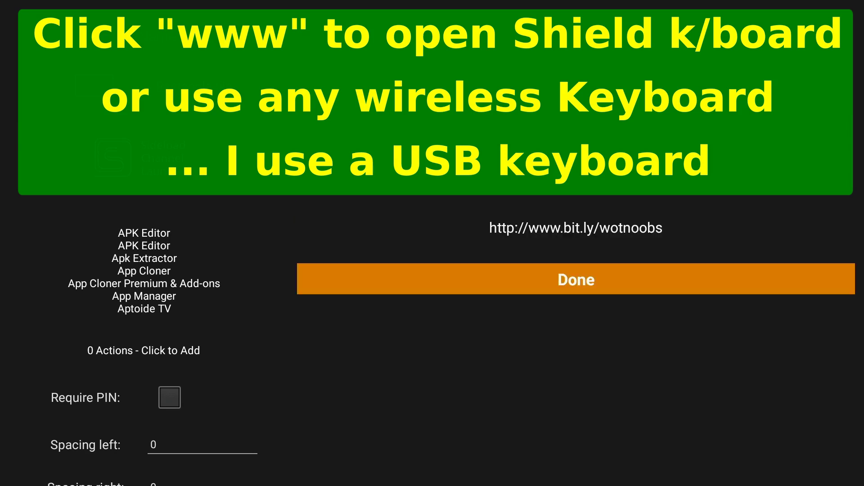
key(Left)
key(Right)
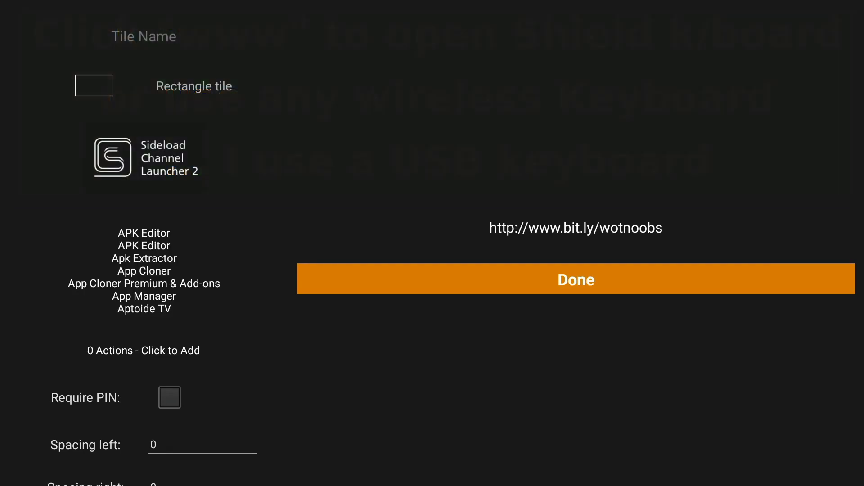
key(Return)
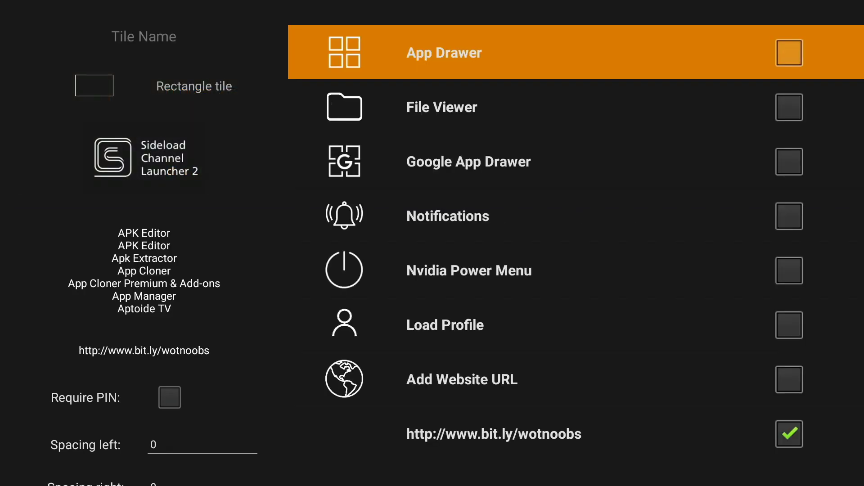
Save the edited tile and close admin mode.
key(Left)
key(Down)
key(Down)
key(Down)
key(Down)
key(Down)
key(Down)
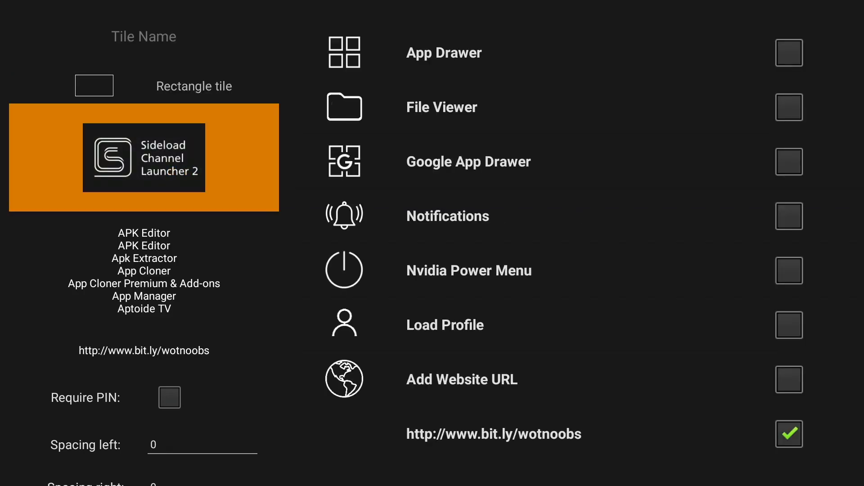
key(Return)
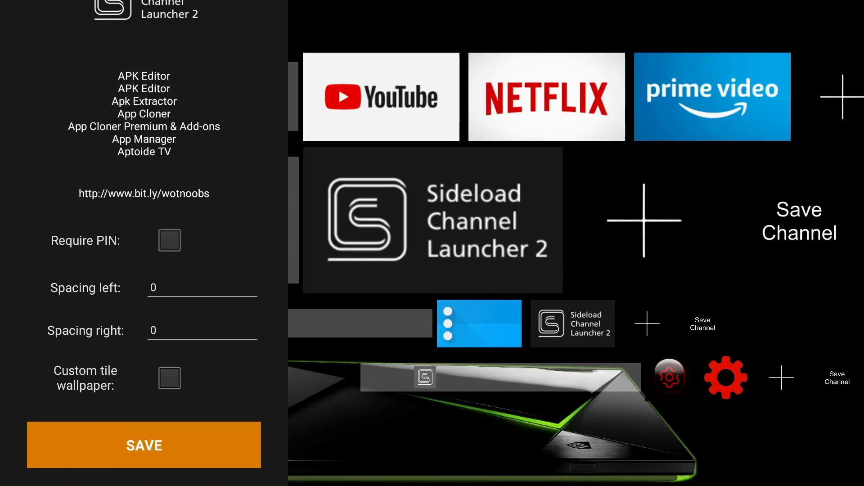
key(Down)
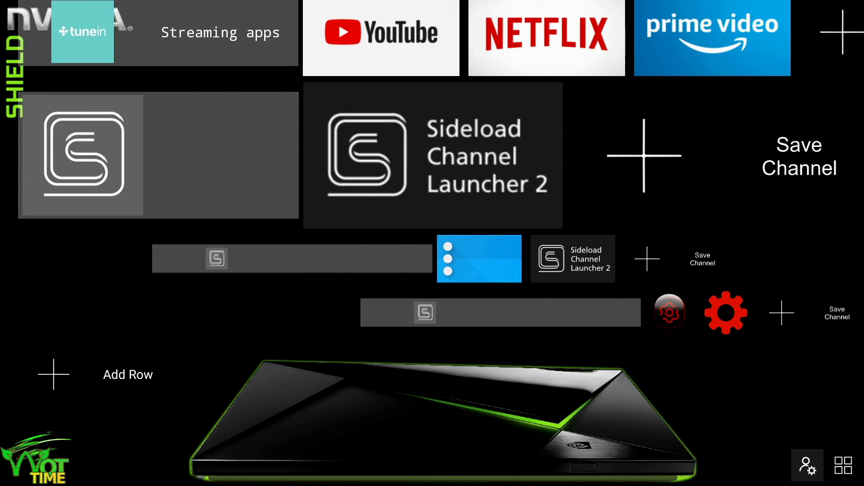
key(Return)
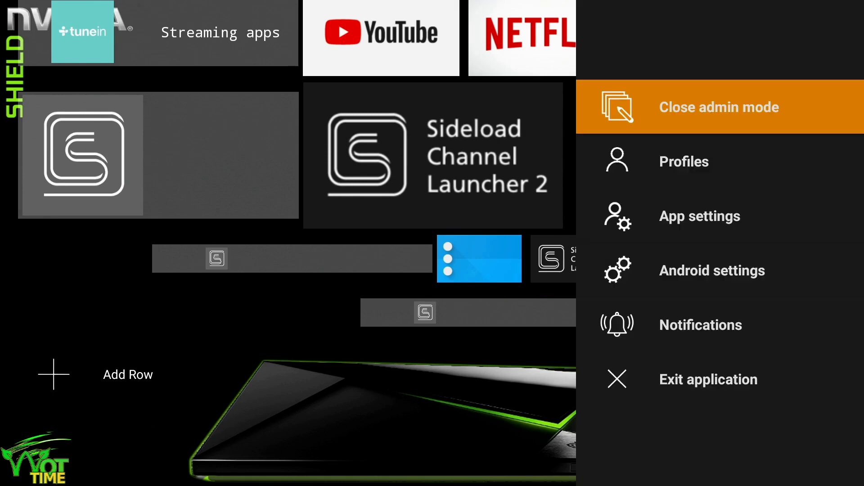
key(Return)
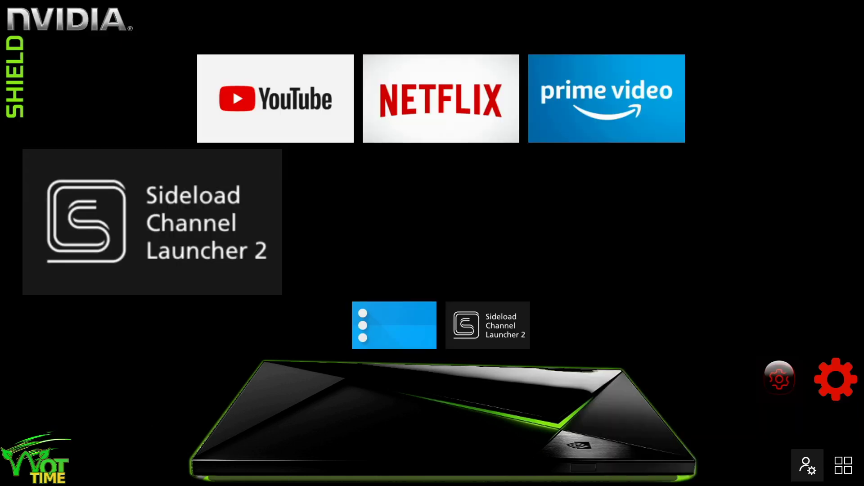
Open the large Sideload tile's app list and highlight the new bit.ly entry.
key(Up)
key(Left)
key(Up)
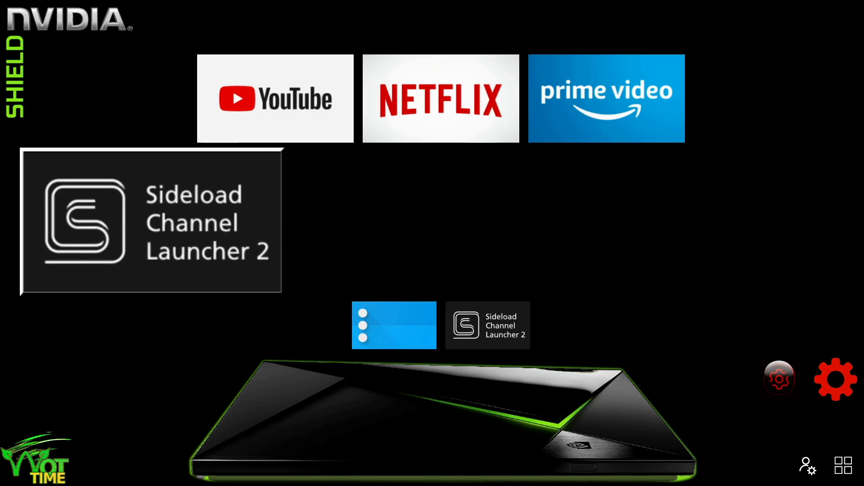
key(Return)
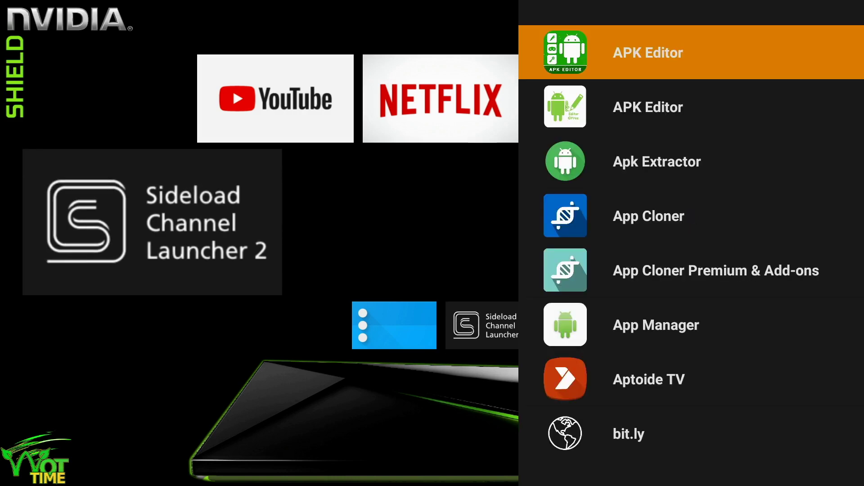
key(Down)
key(Down)
key(Down)
key(Down)
key(Down)
key(Down)
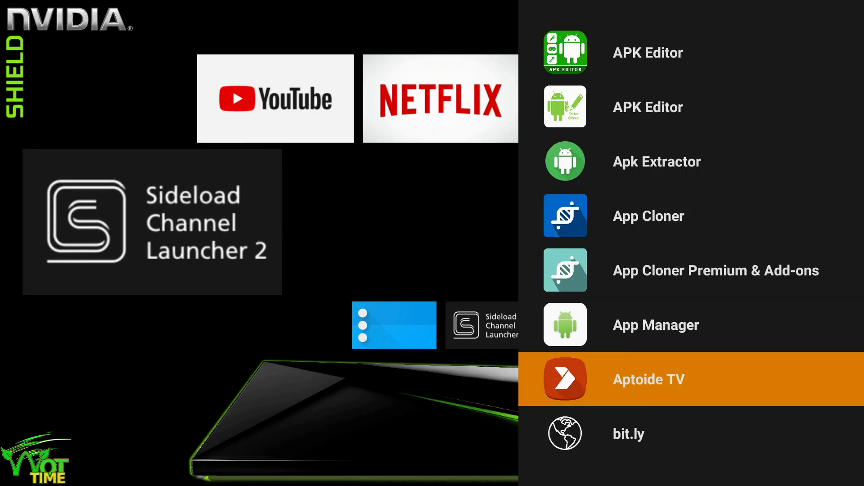
key(Down)
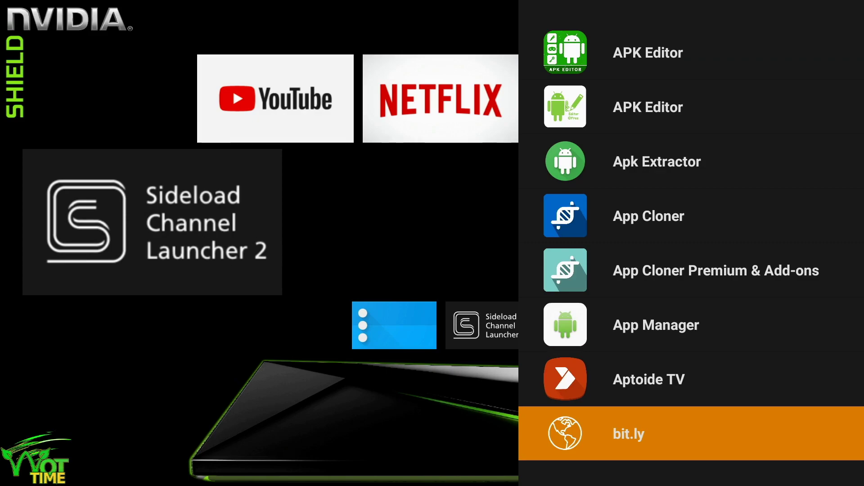
Launch the bit.ly entry to load the 'nVidia Shield TV - Noobs, Nerds & Nbetweeners' Facebook group.
key(Return)
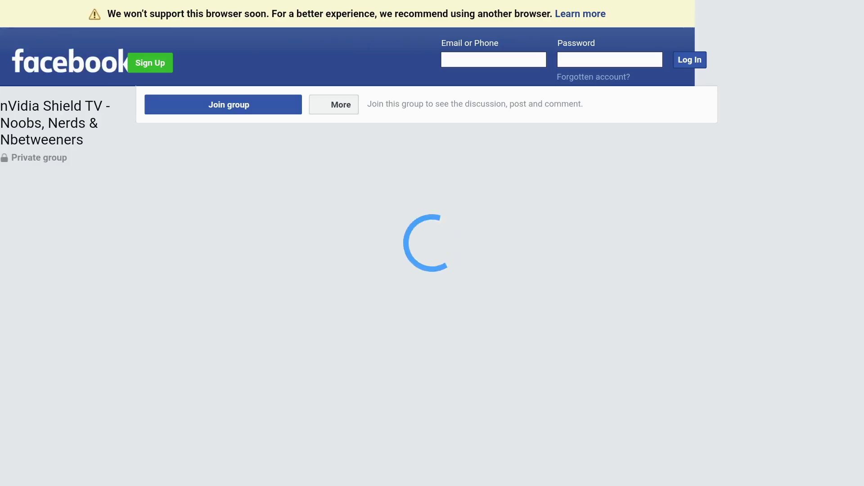